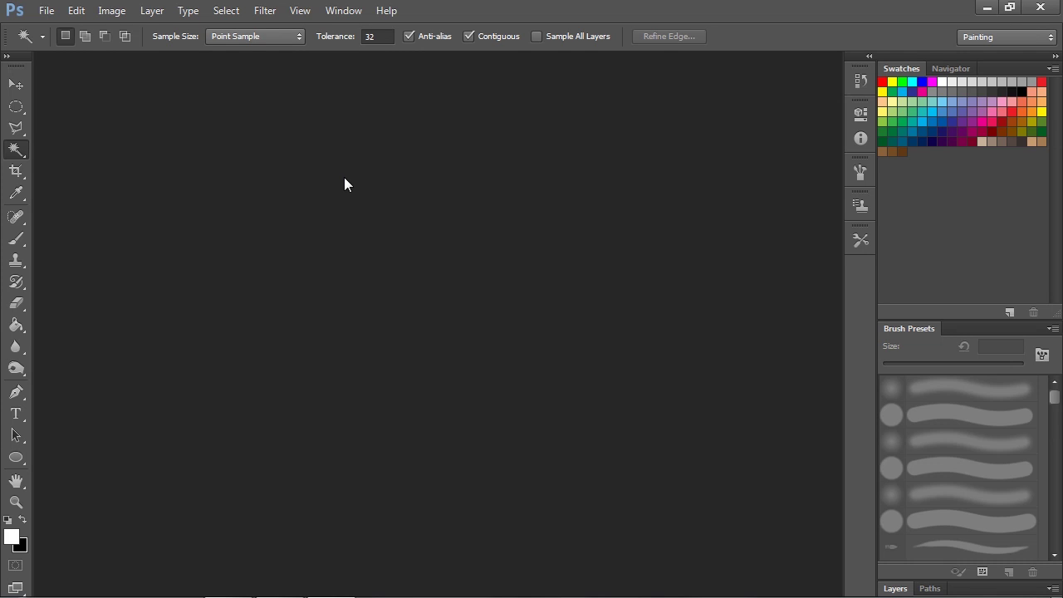
- Open Example Photoshop.jpg from the File menu and zoom in slightly
click(46, 11)
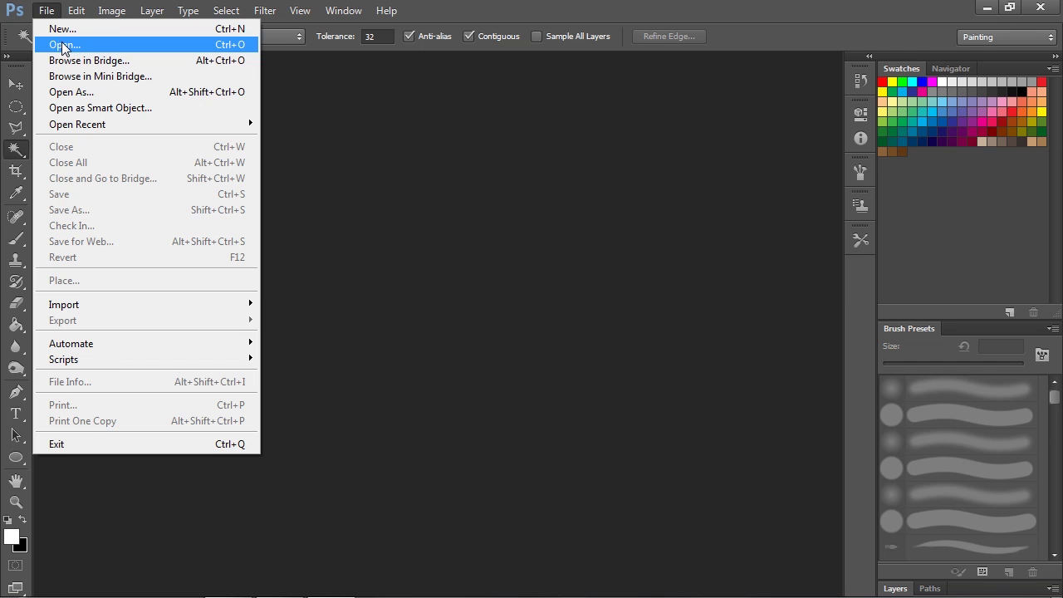
click(97, 45)
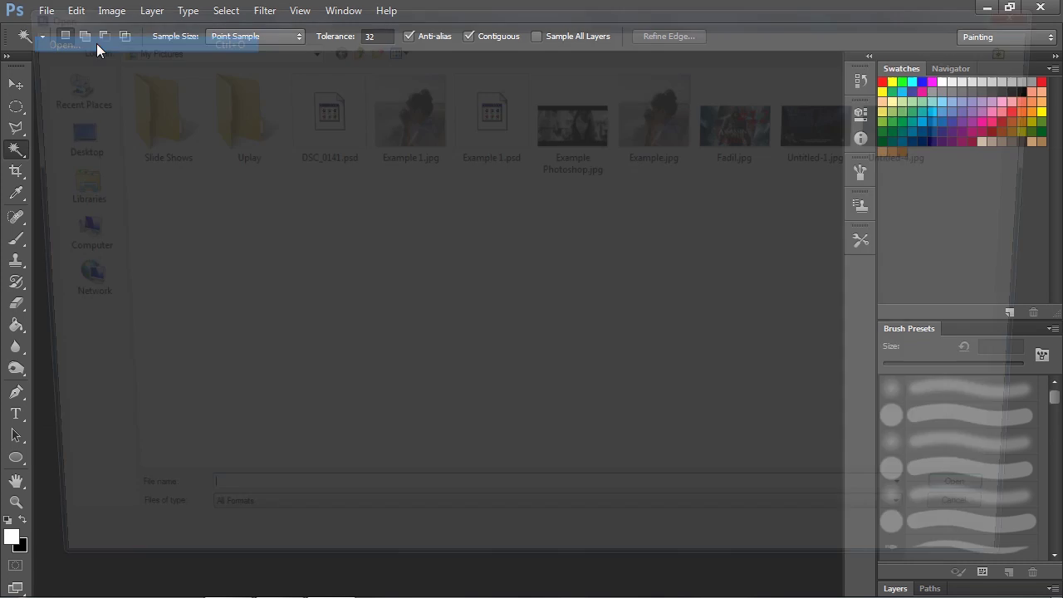
double_click(570, 156)
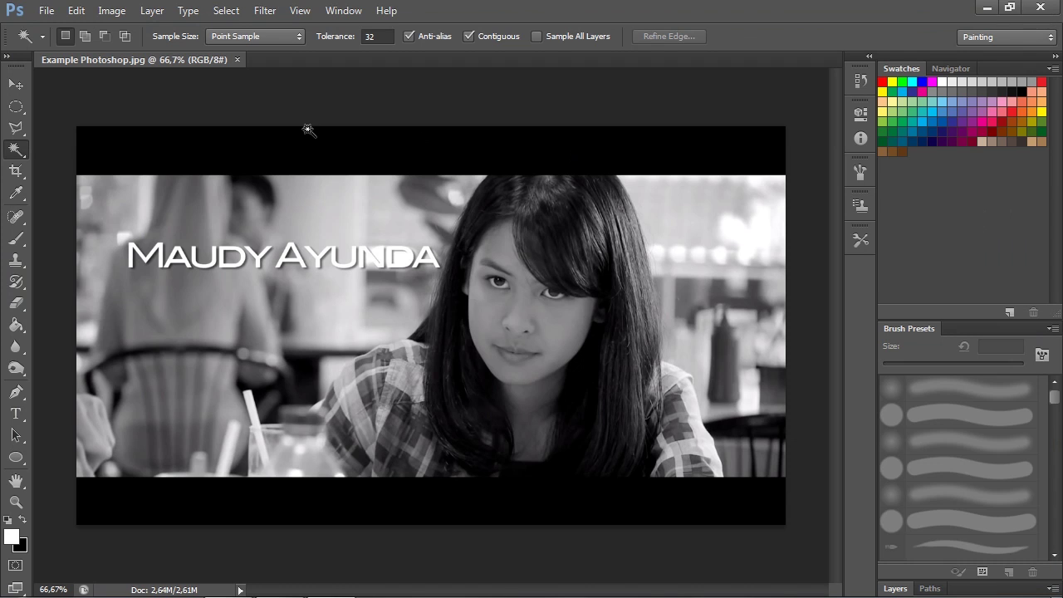
key(ctrl+plus)
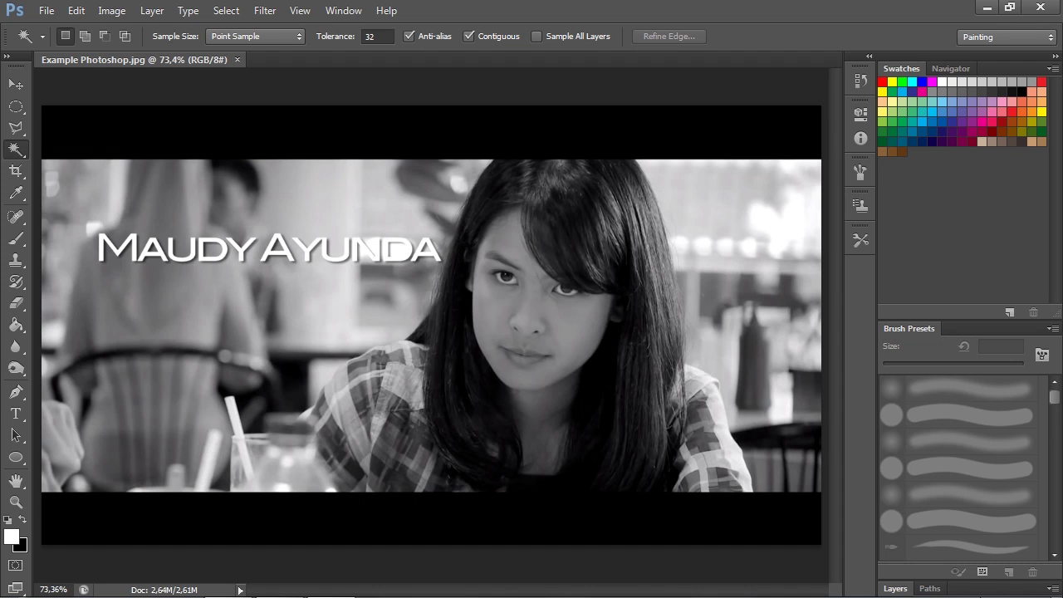
- Expand the Layers panel to show the photo's single locked Background layer
click(895, 588)
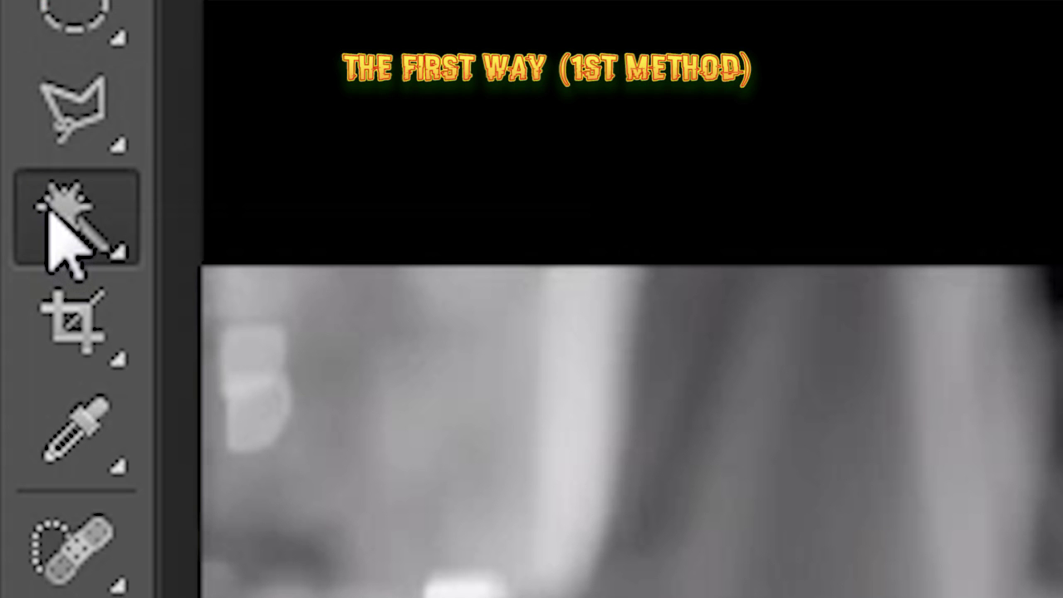
right_click(49, 214)
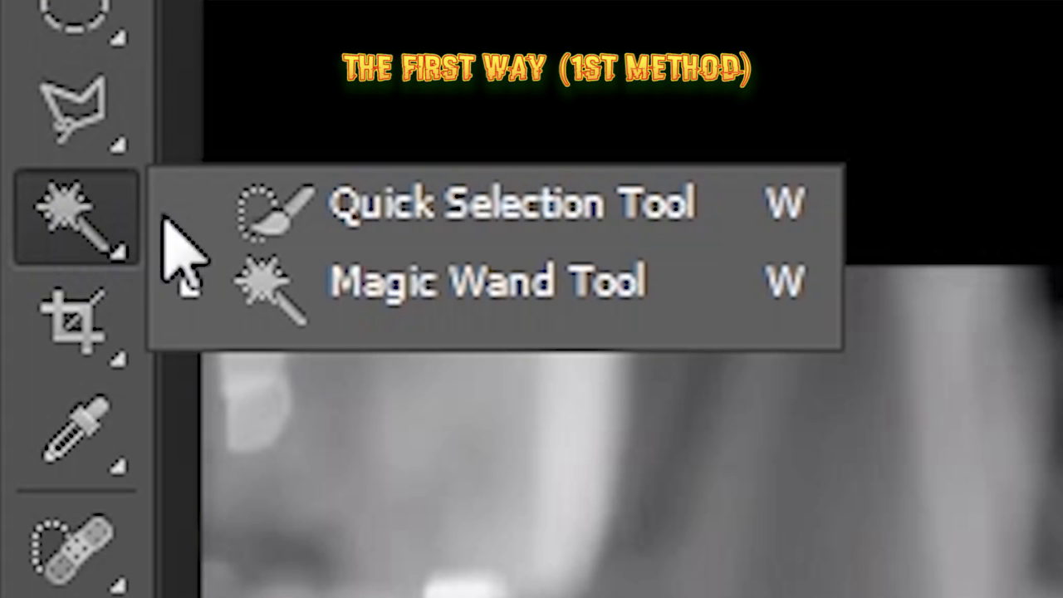
- Switch to the Magic Wand, zoom to the caption, and select the letter M at tolerance 32
click(288, 301)
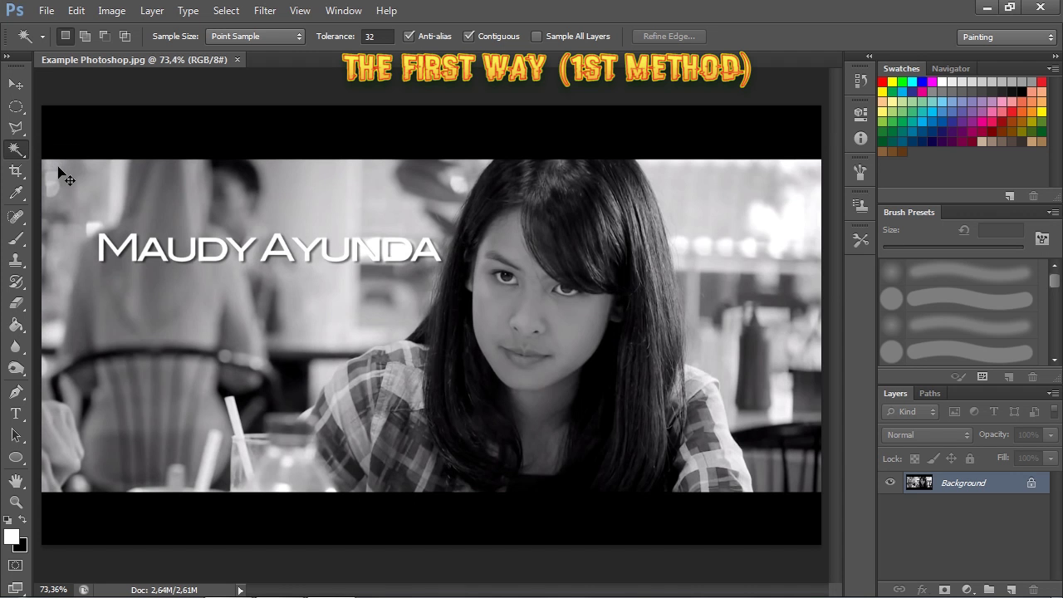
key(ctrl+plus)
key(ctrl+plus)
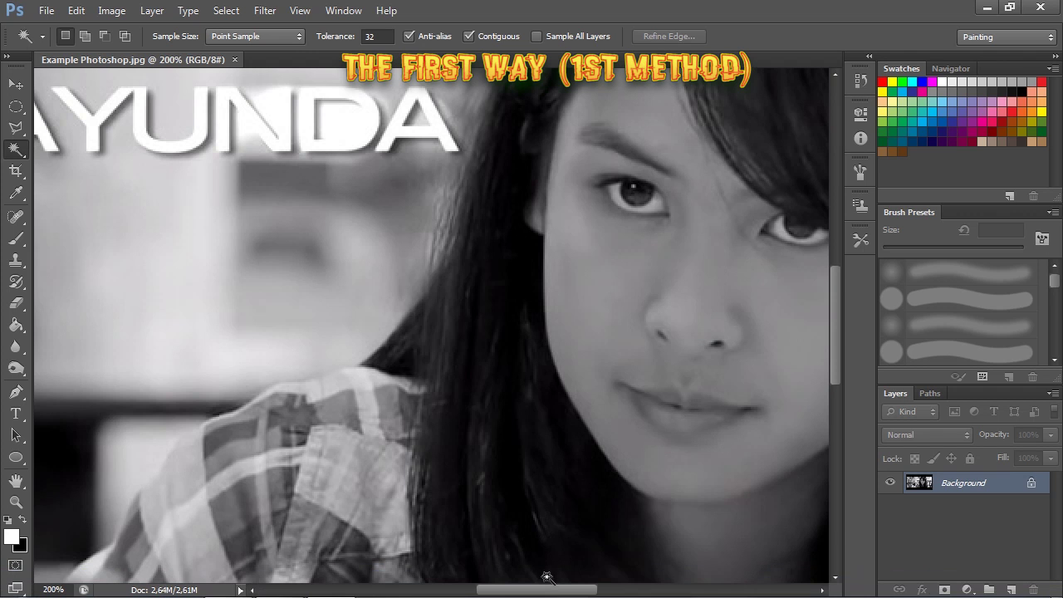
drag(548, 591, 453, 593)
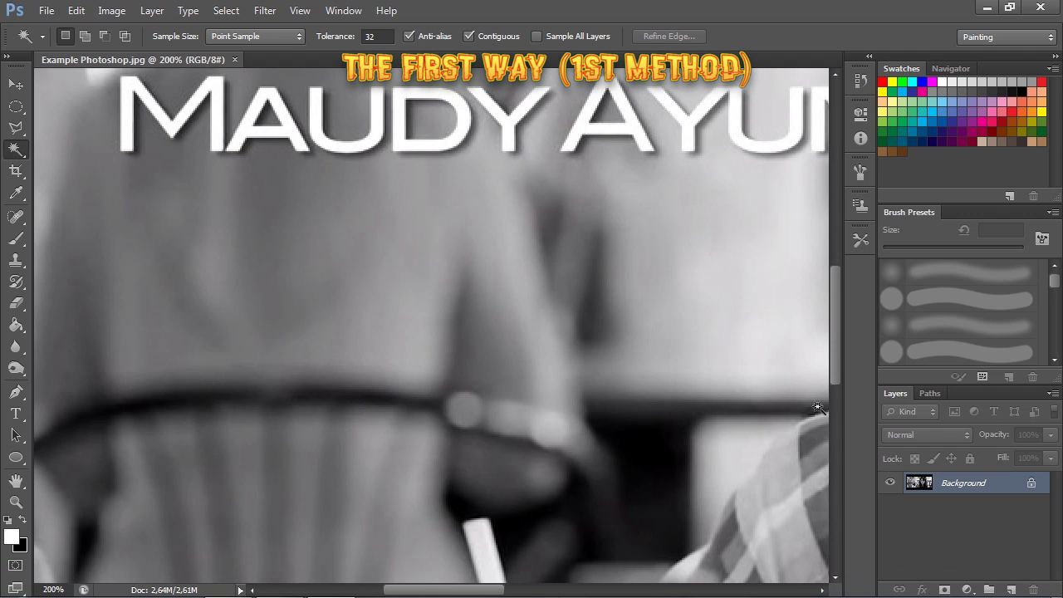
drag(836, 367, 837, 315)
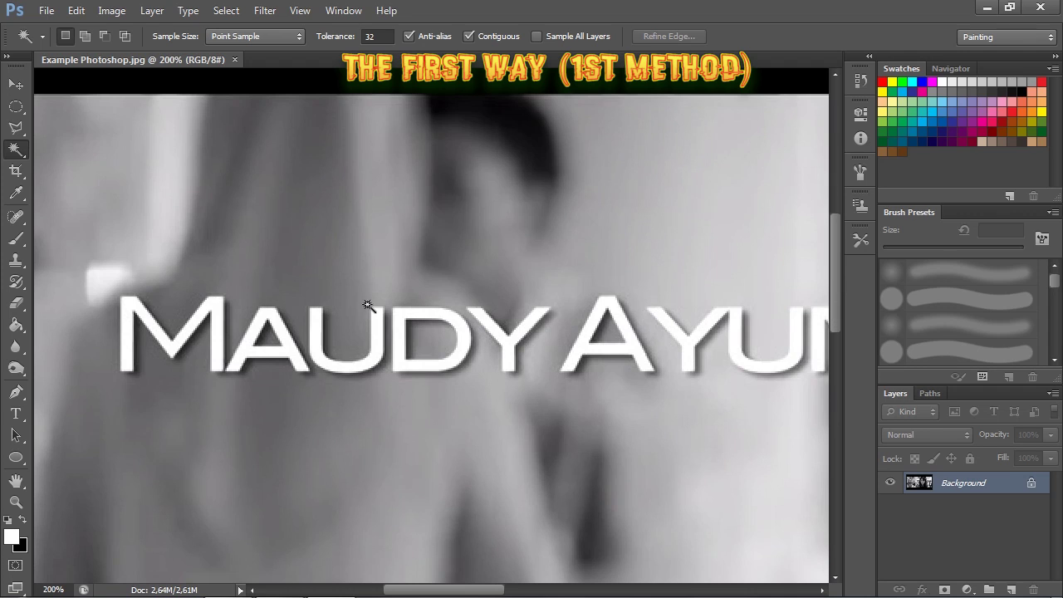
click(155, 325)
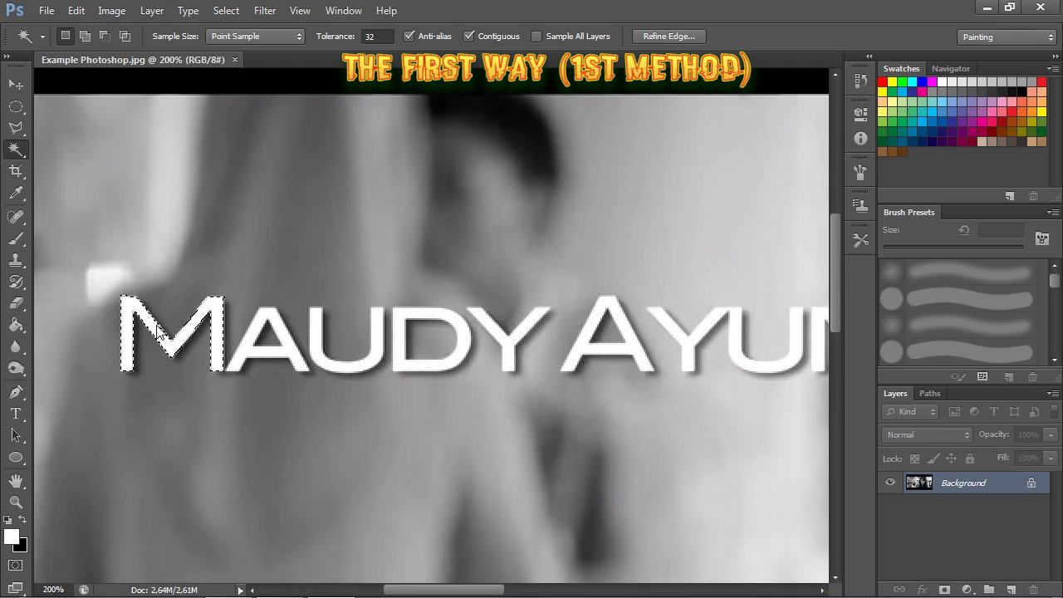
- Add the MAUDY letters U, D and Y to the selection with Shift
key(shift)
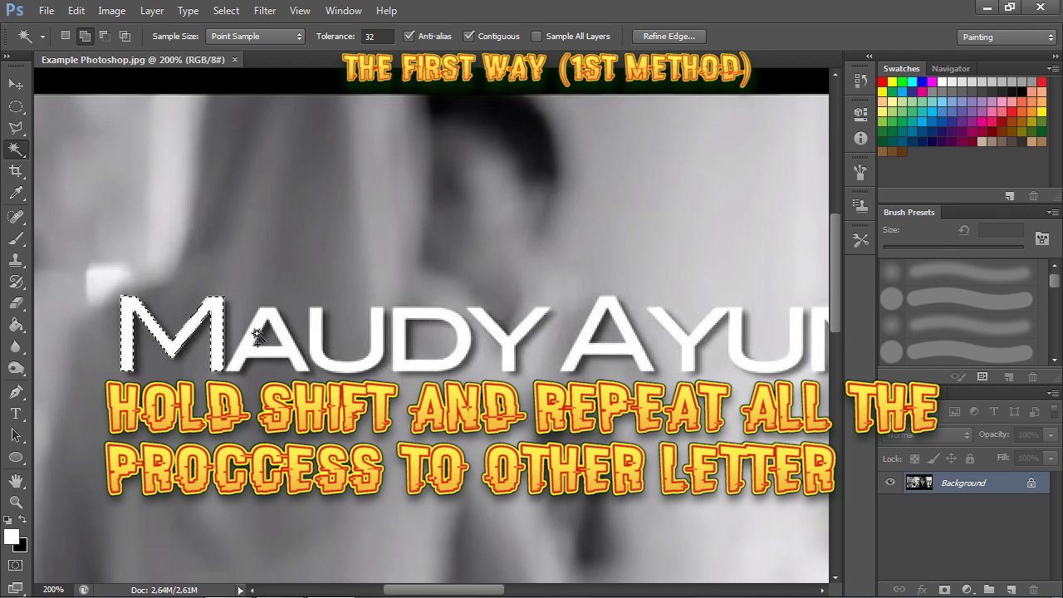
key(shift)
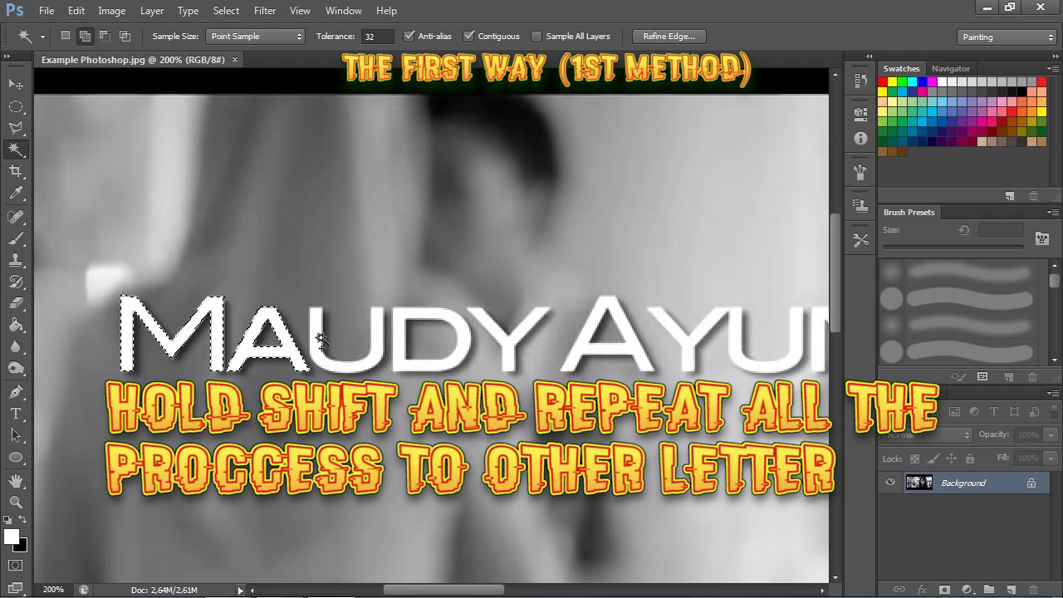
shift+click(319, 337)
shift+click(399, 332)
shift+click(508, 340)
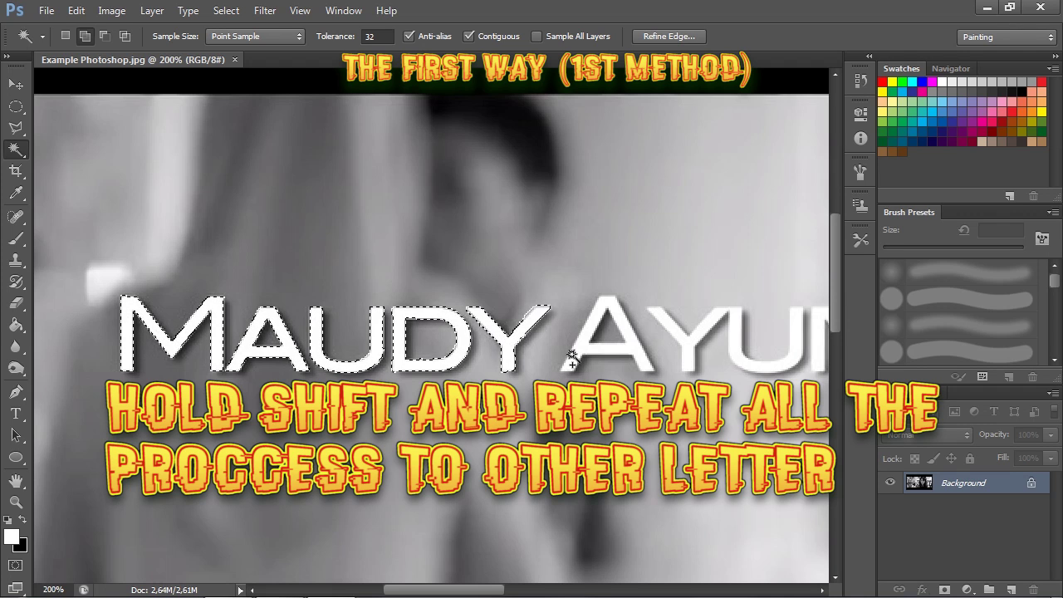
- Add every AYUNDA letter to the selection, then fit the whole photo in view
shift+click(581, 350)
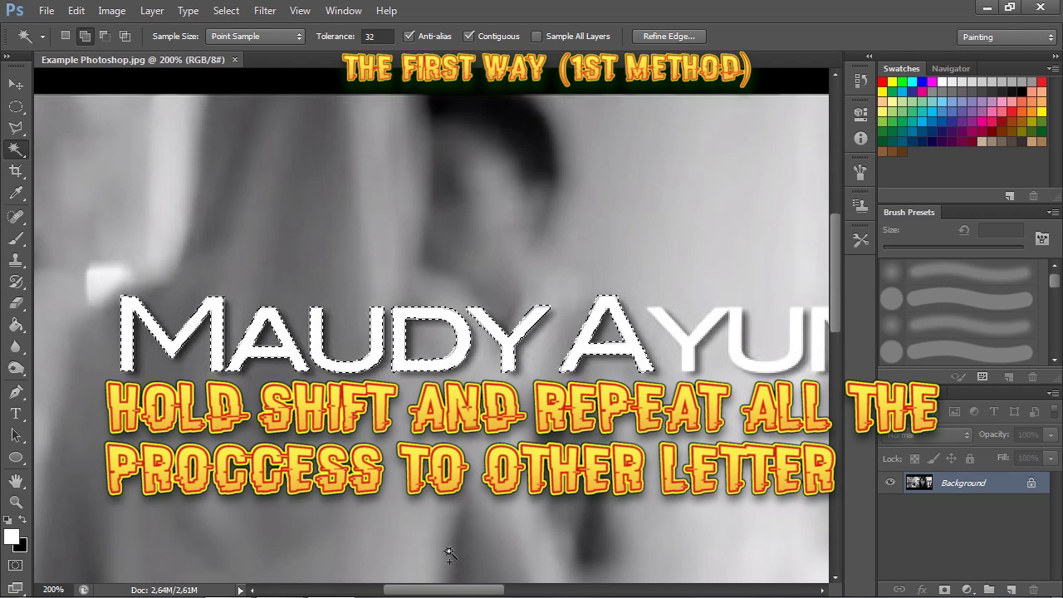
drag(448, 590, 492, 590)
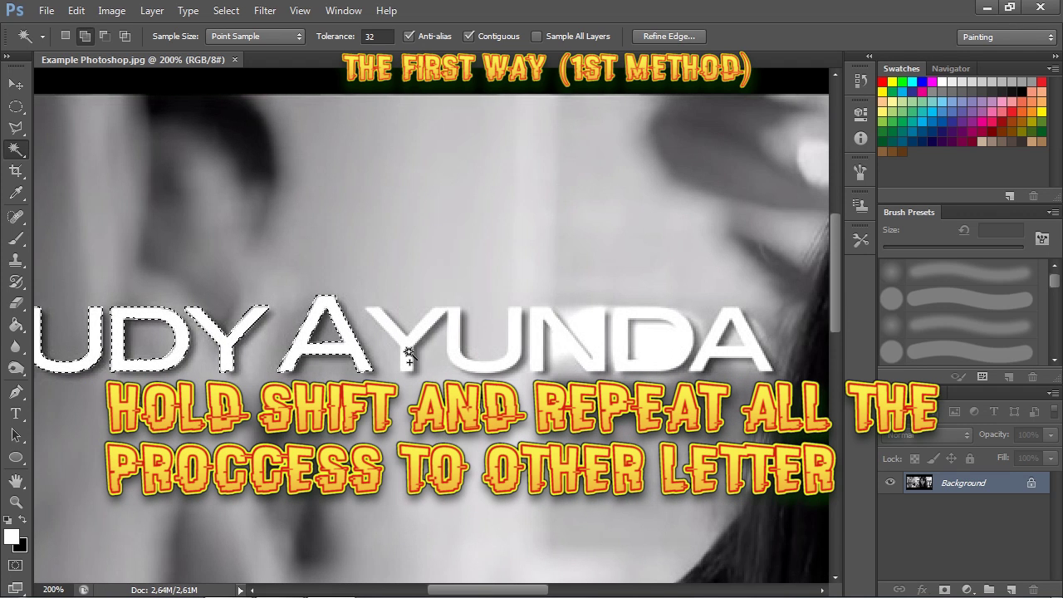
shift+click(513, 358)
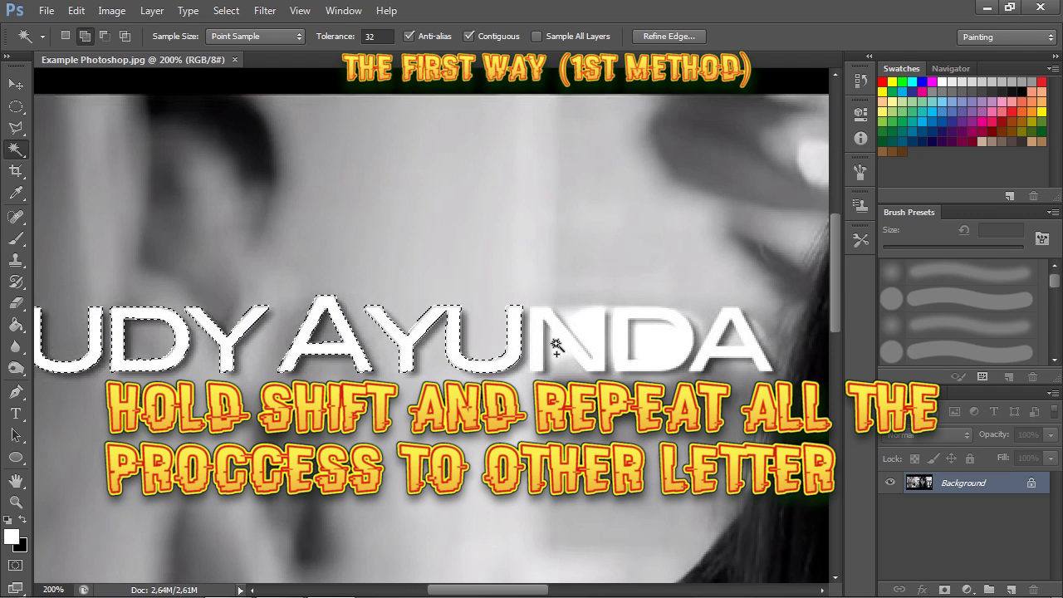
shift+click(541, 333)
shift+click(632, 348)
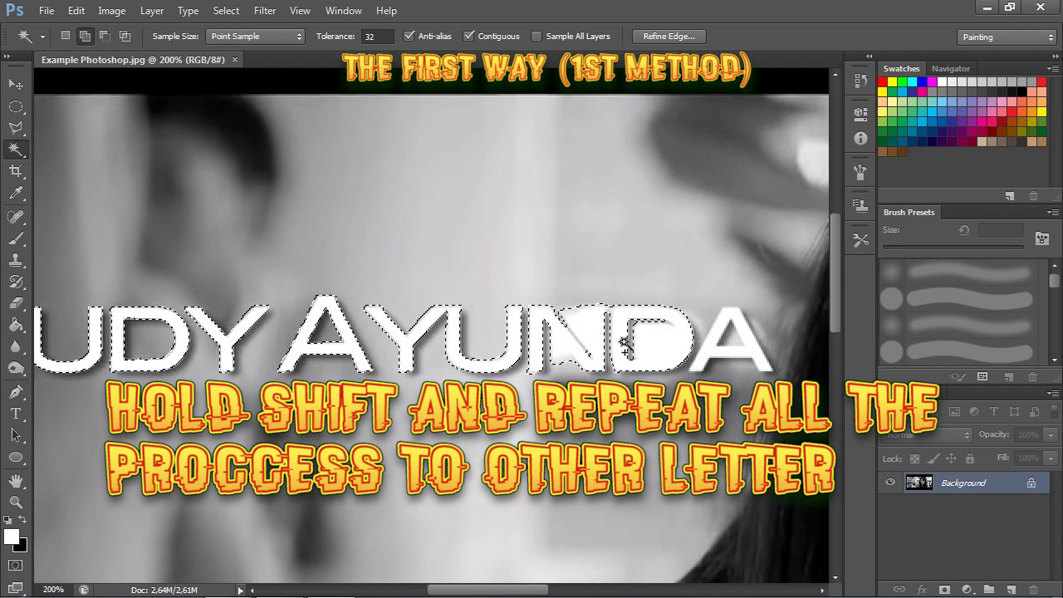
shift+click(703, 362)
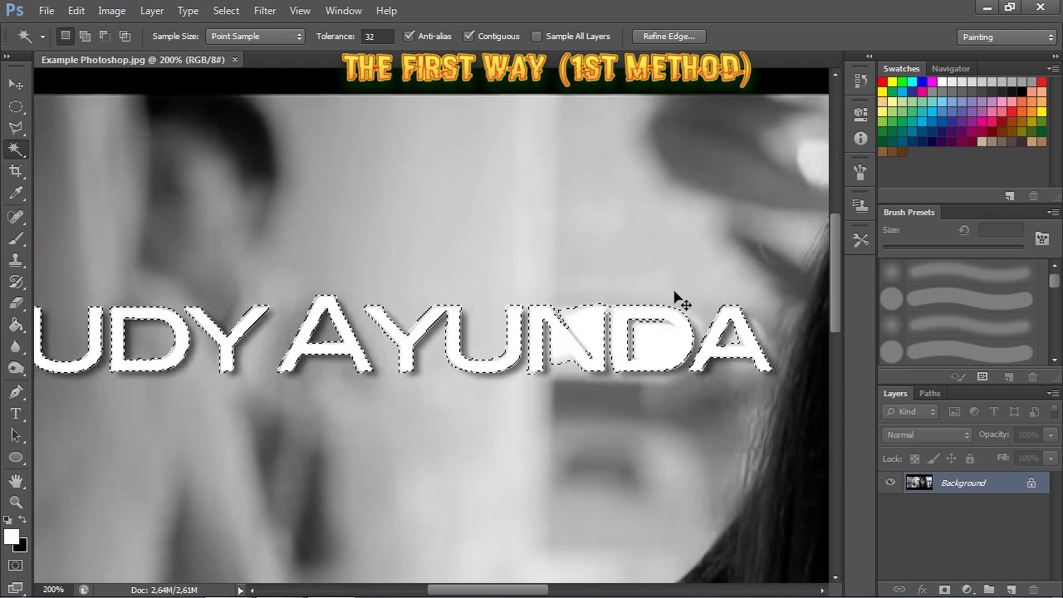
key(ctrl+0)
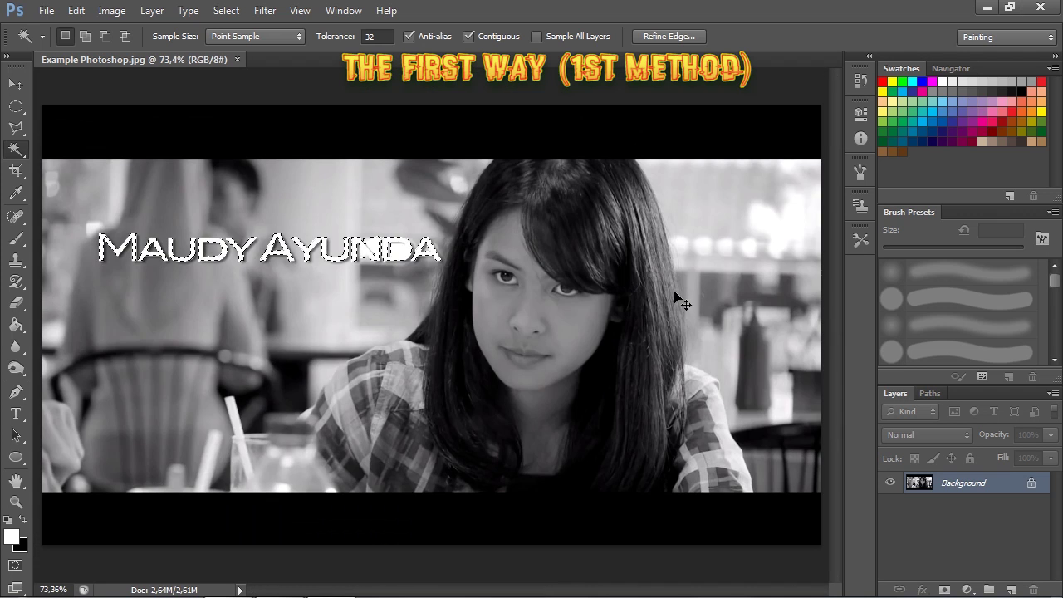
- Expand the caption selection by 3 pixels with Select > Modify > Expand
click(225, 10)
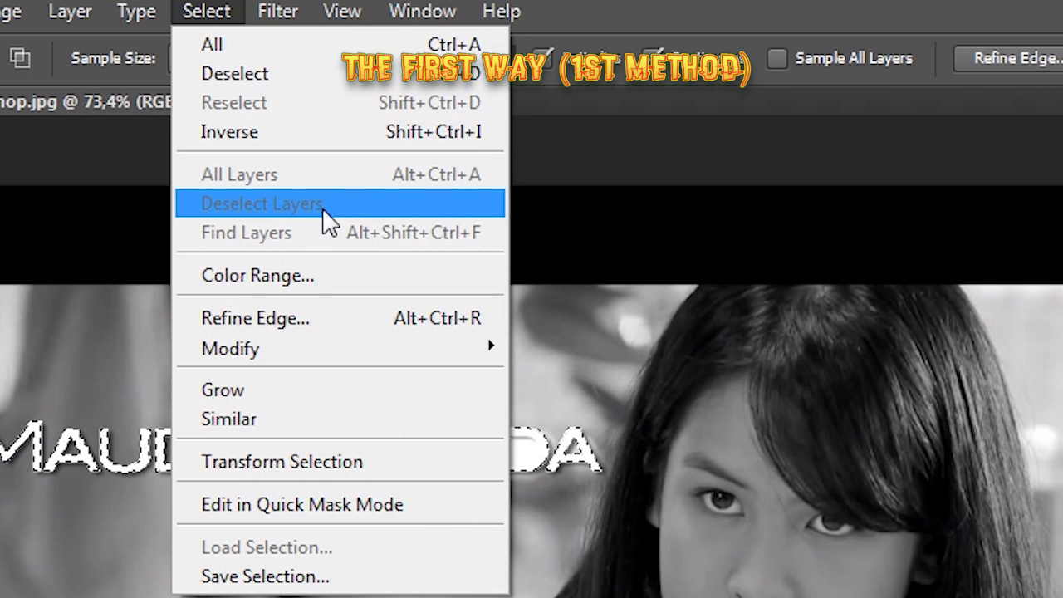
mouse_move(475, 353)
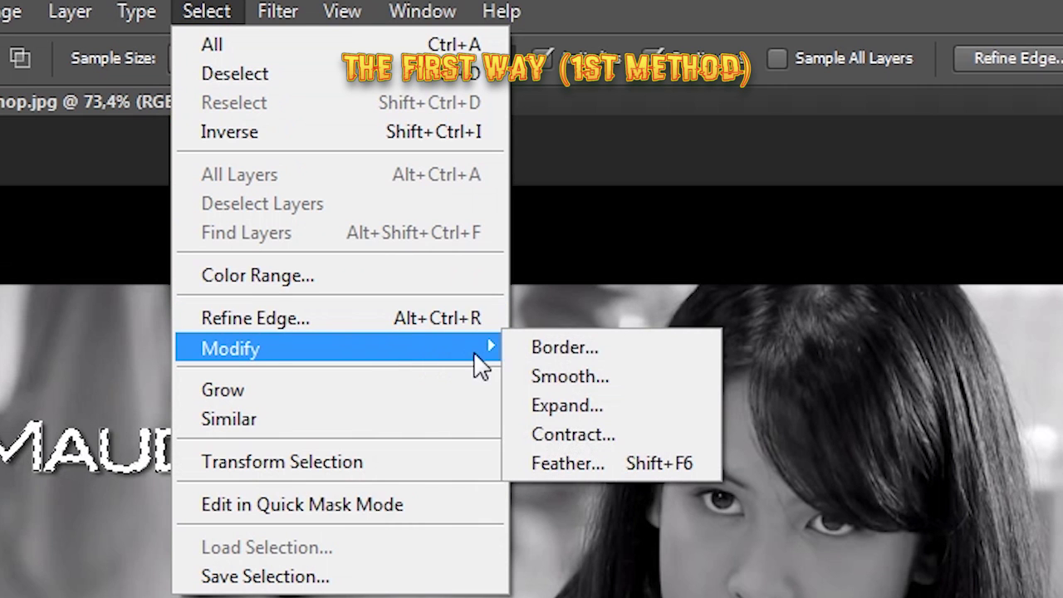
click(580, 400)
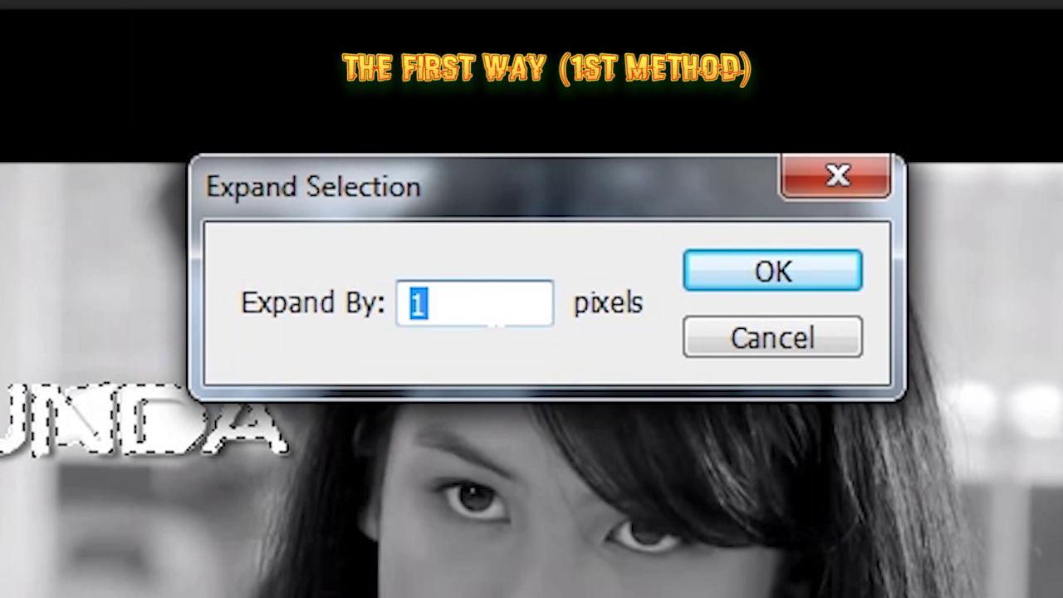
text(3)
click(773, 273)
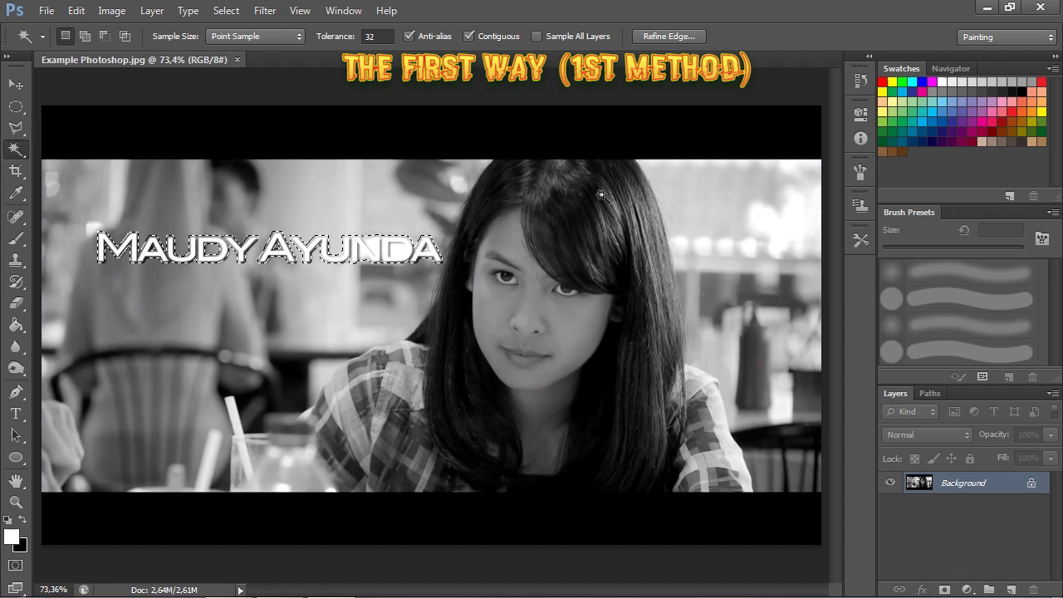
- Look through the Filter and Type menus before moving to the Edit menu
click(263, 11)
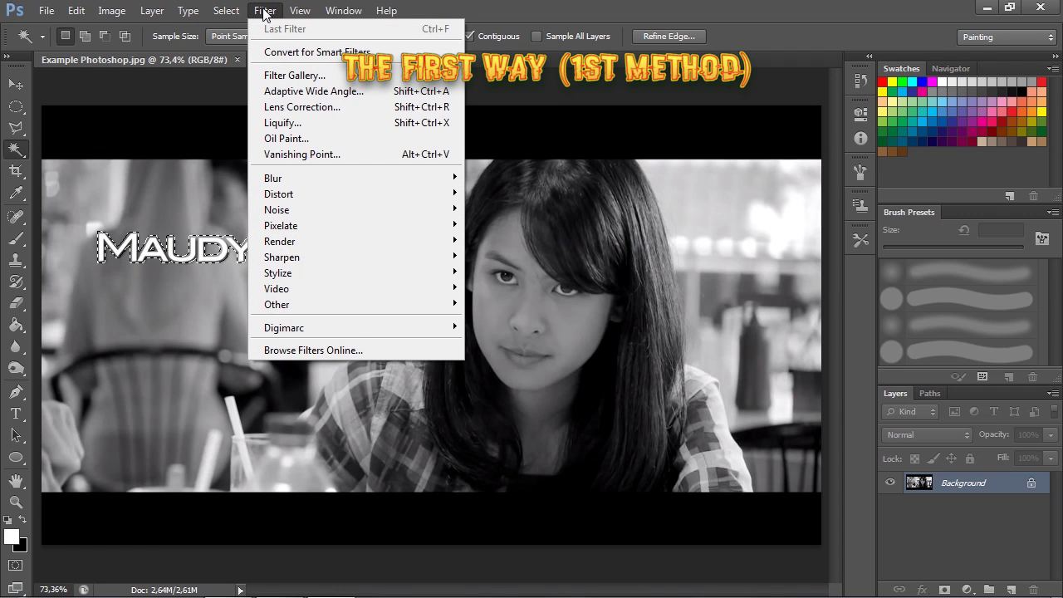
mouse_move(187, 10)
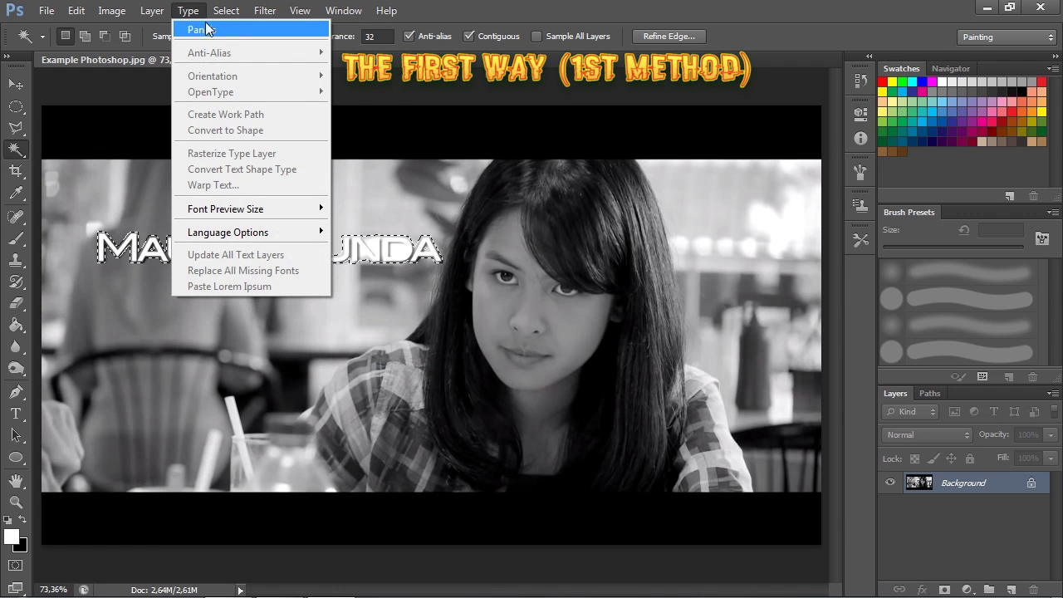
mouse_move(264, 16)
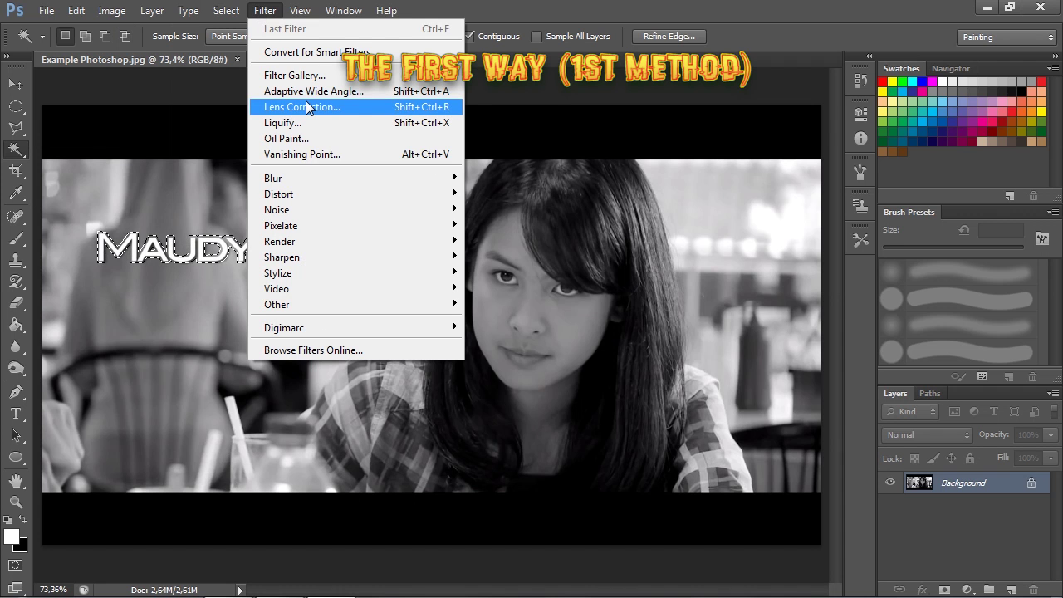
mouse_move(75, 10)
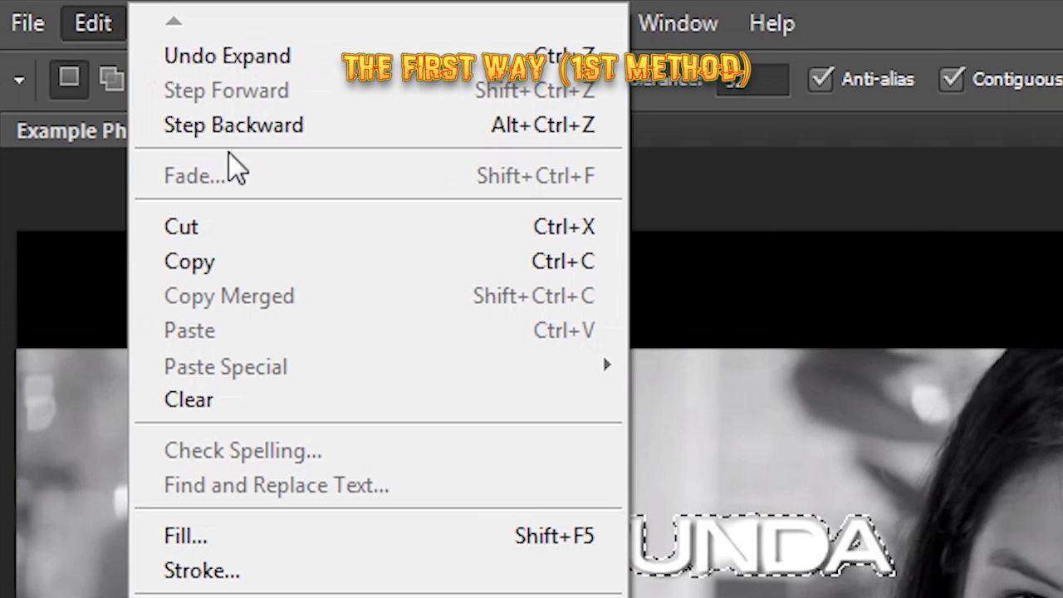
- Fill the selection using Content-Aware, Normal mode, 100% opacity to erase the caption
click(295, 535)
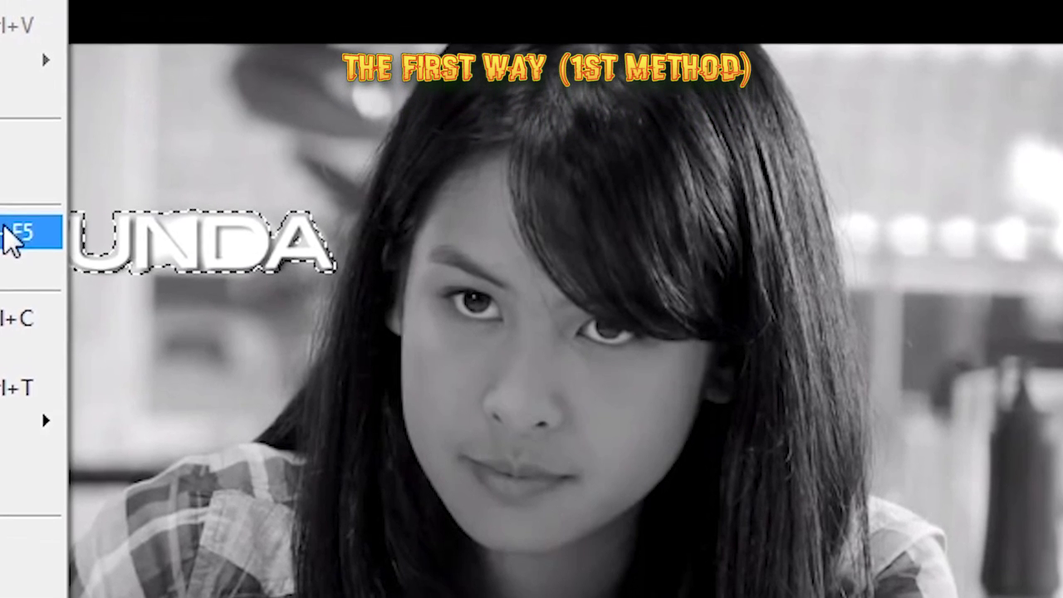
click(12, 237)
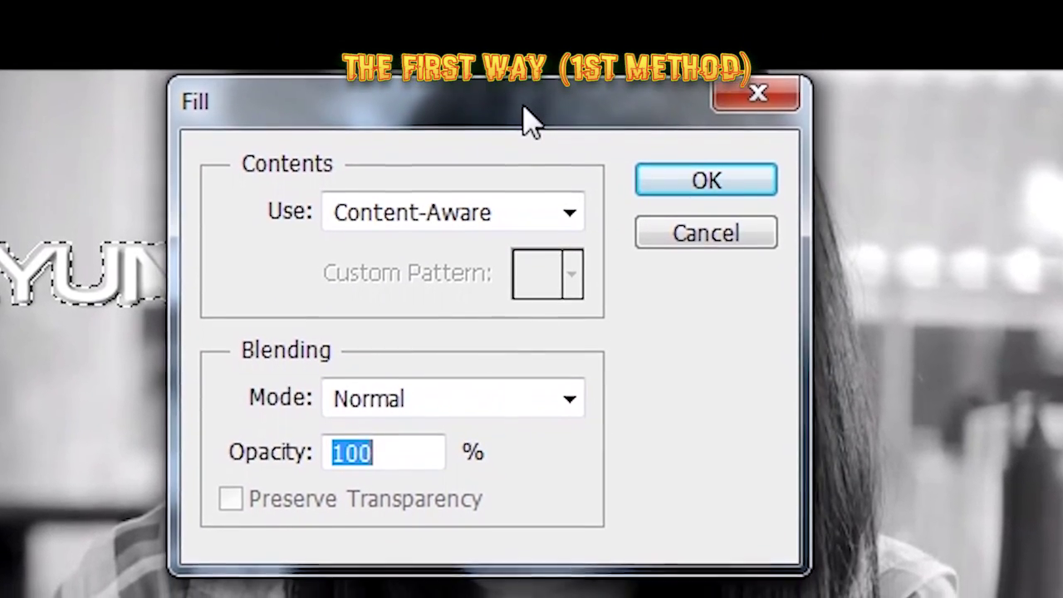
click(568, 201)
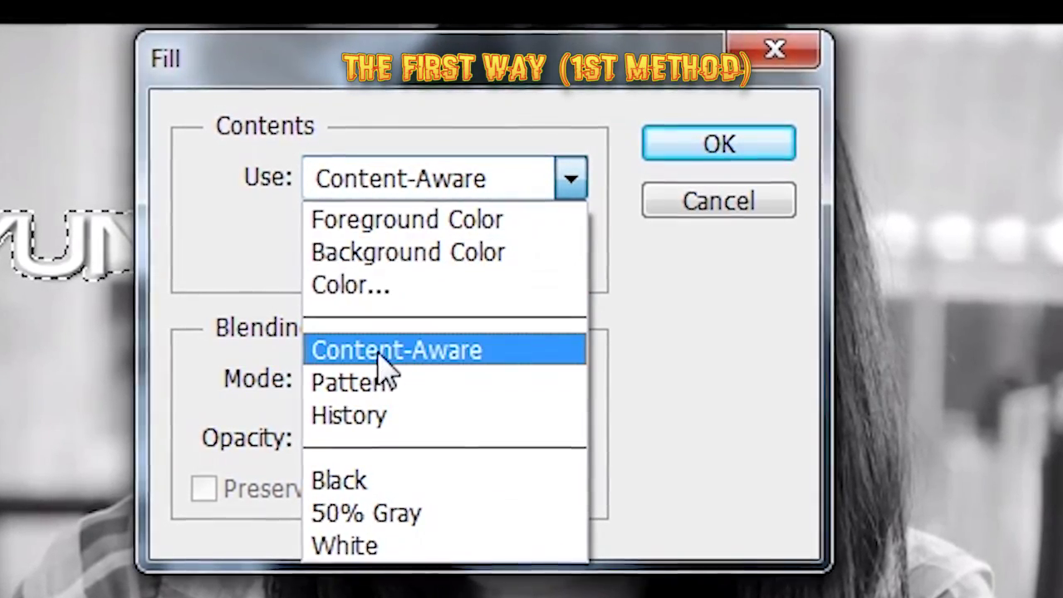
click(382, 355)
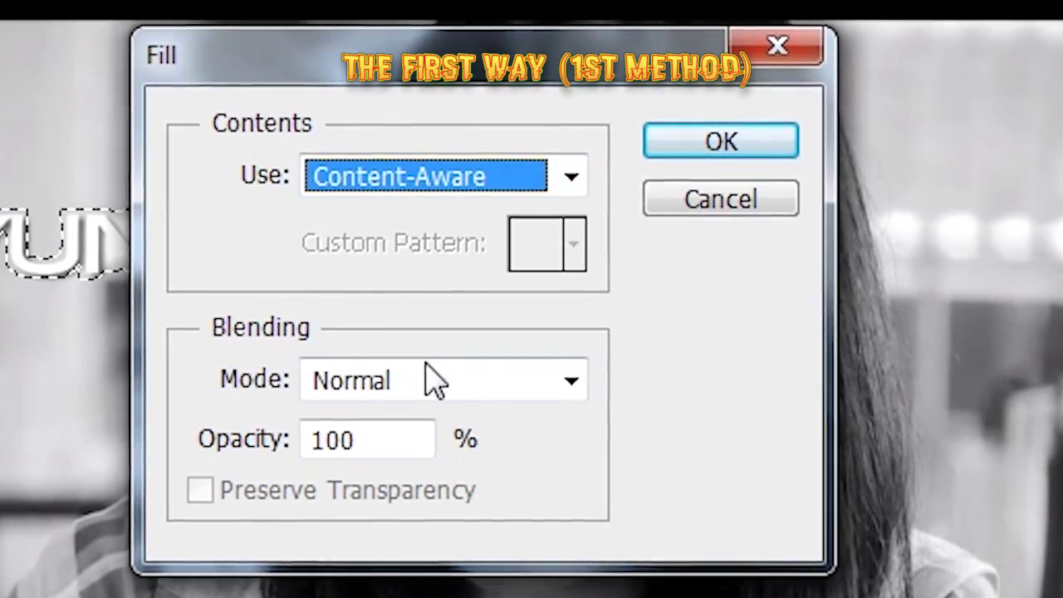
click(570, 384)
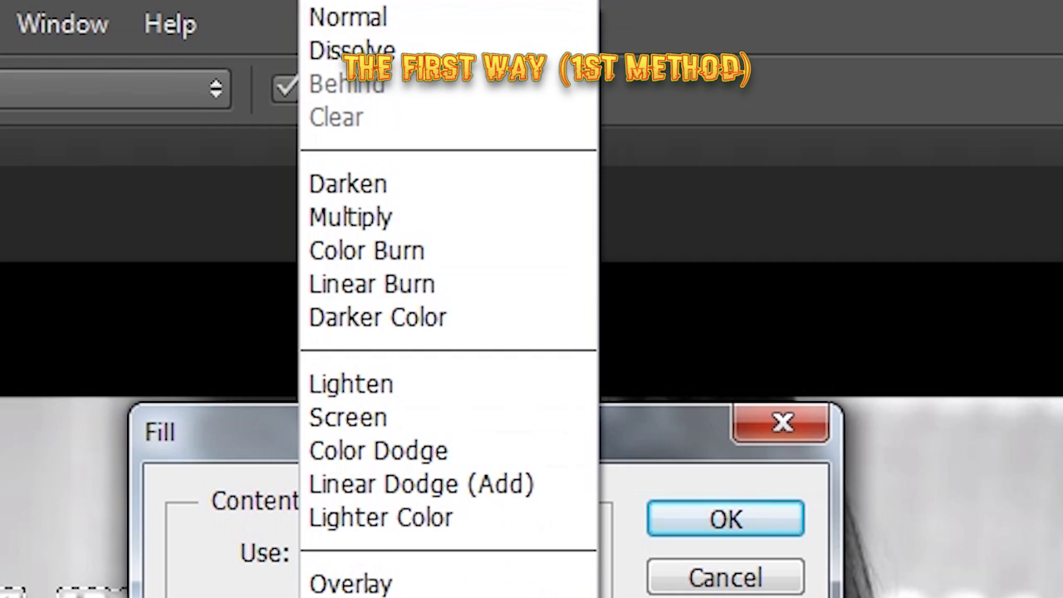
click(350, 19)
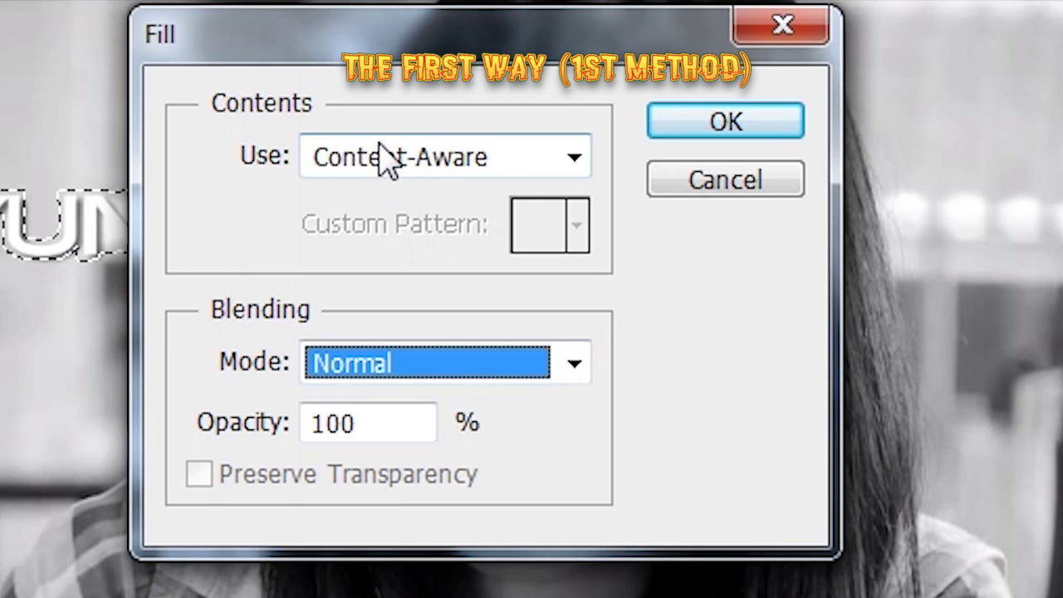
click(696, 126)
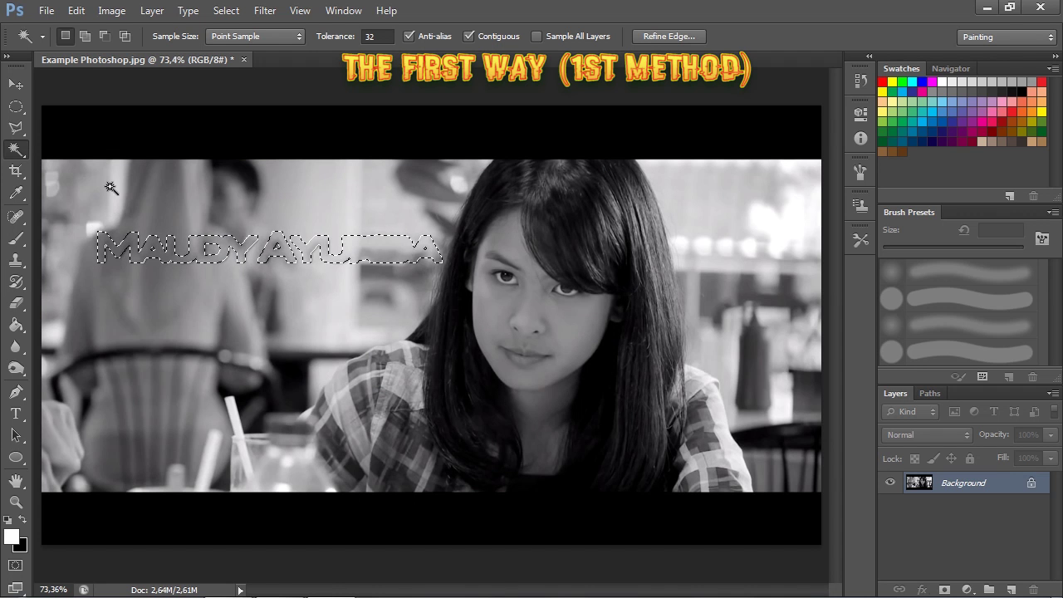
- Save the cleaned photo as Fix 1.jpg with JPEG quality 12
click(43, 10)
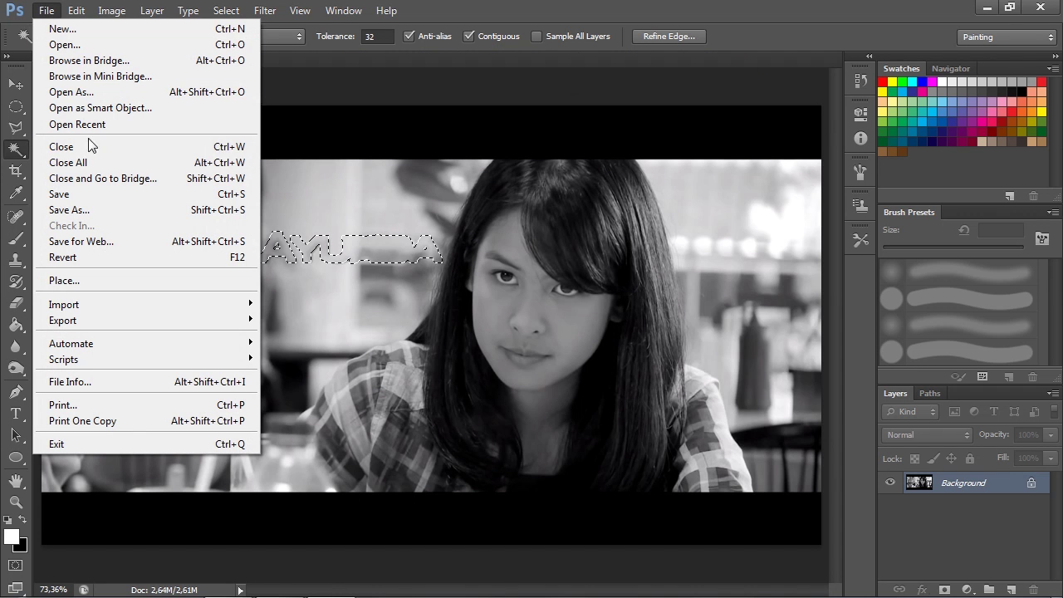
click(70, 210)
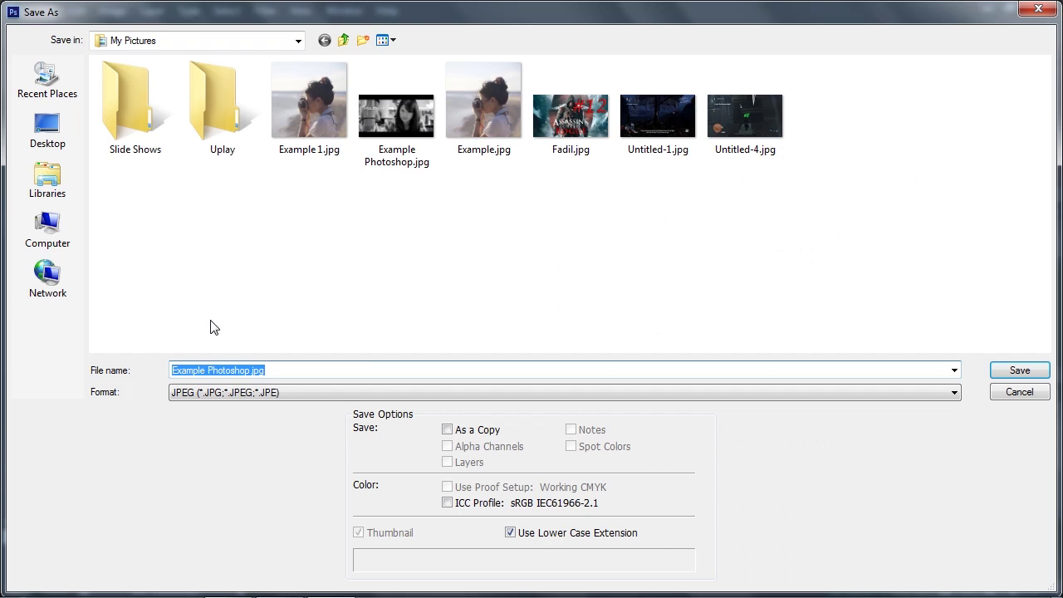
key(BackSpace)
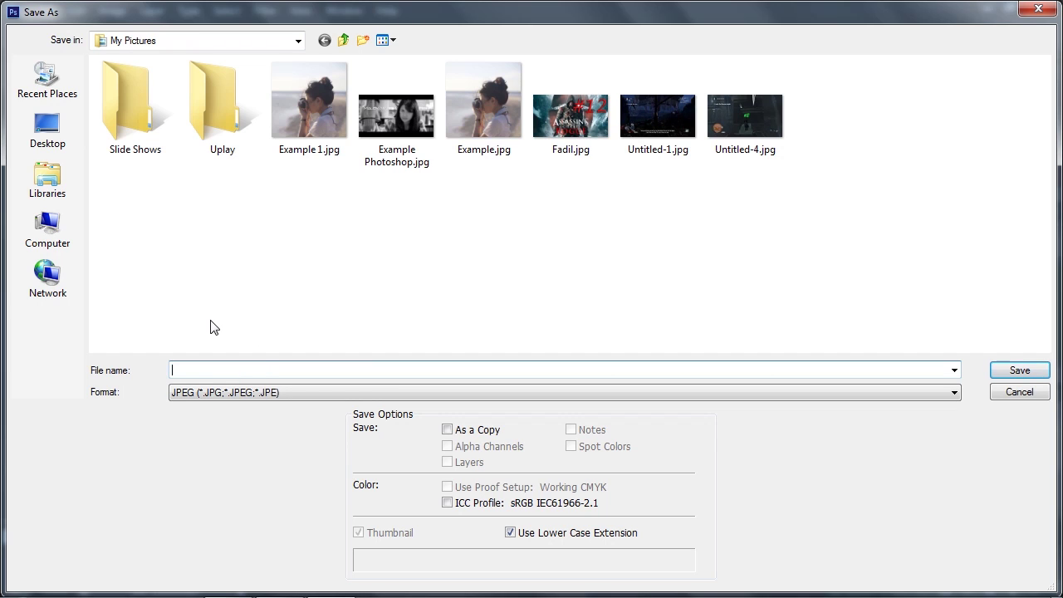
text(Fix 1)
click(1015, 370)
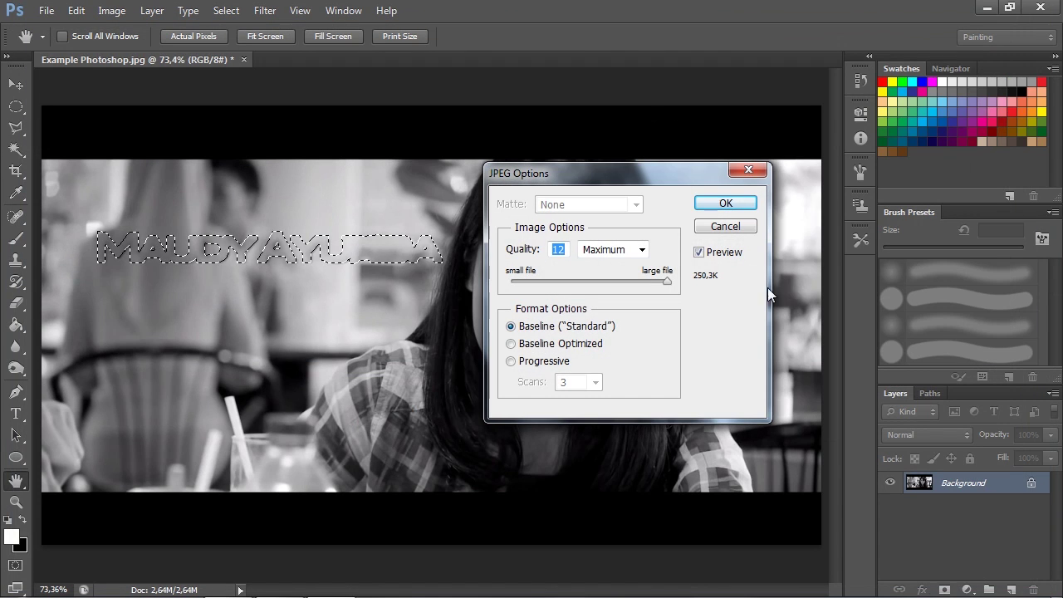
click(725, 203)
key(w)
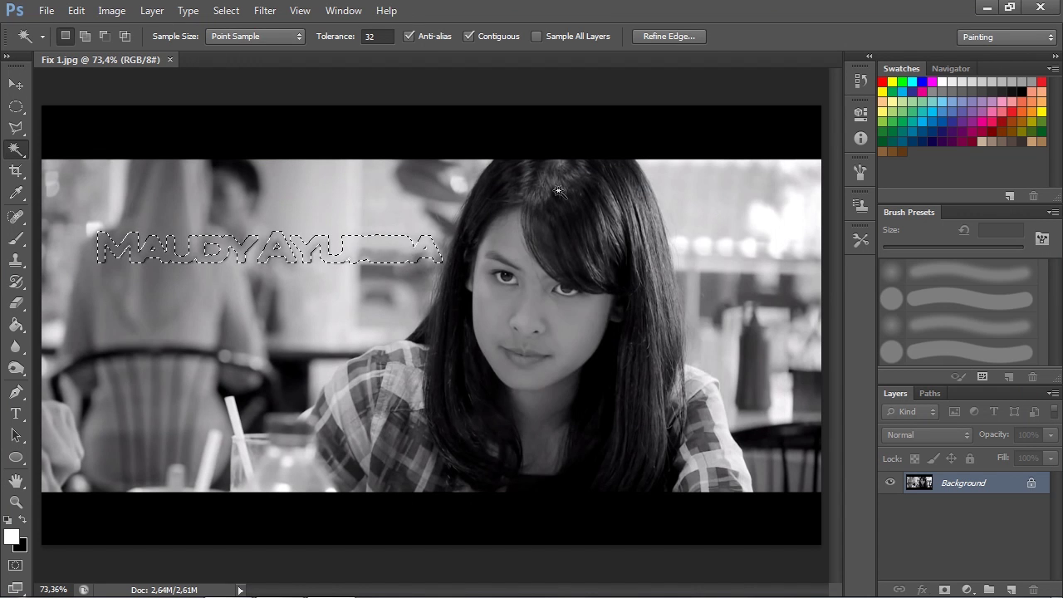
click(124, 581)
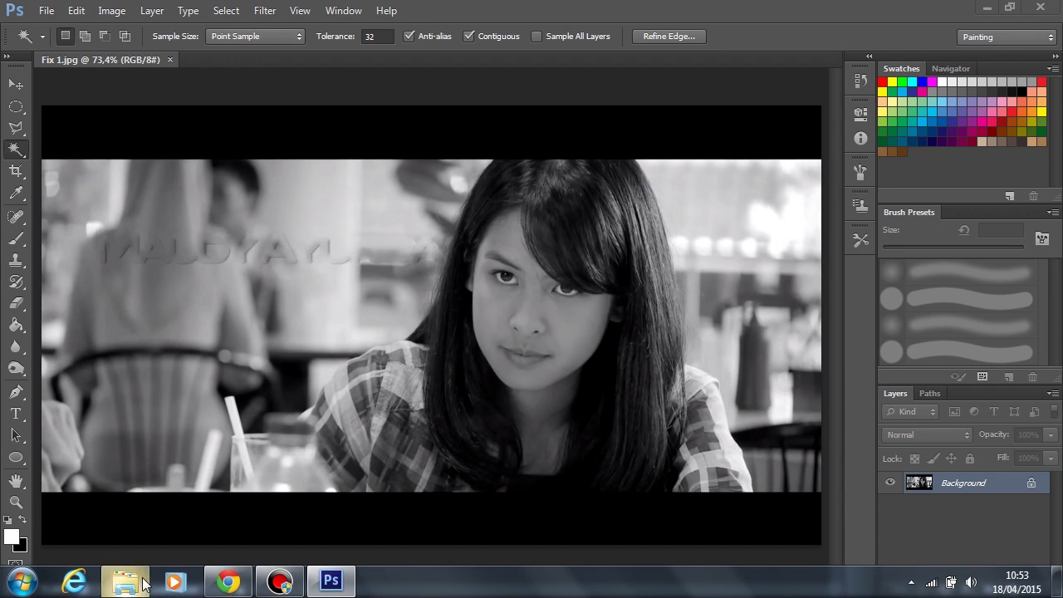
click(76, 232)
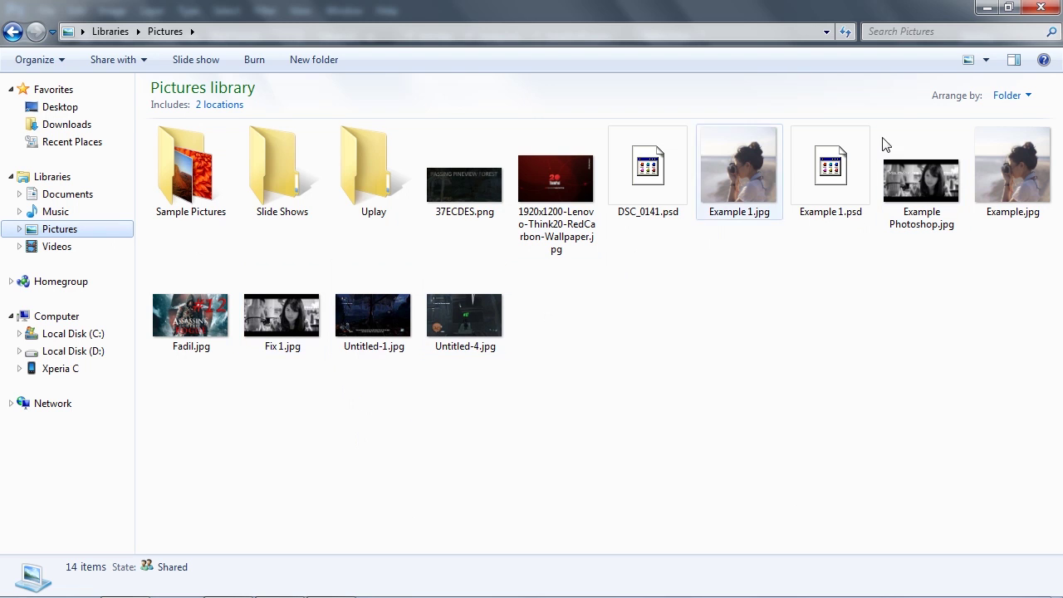
click(1038, 8)
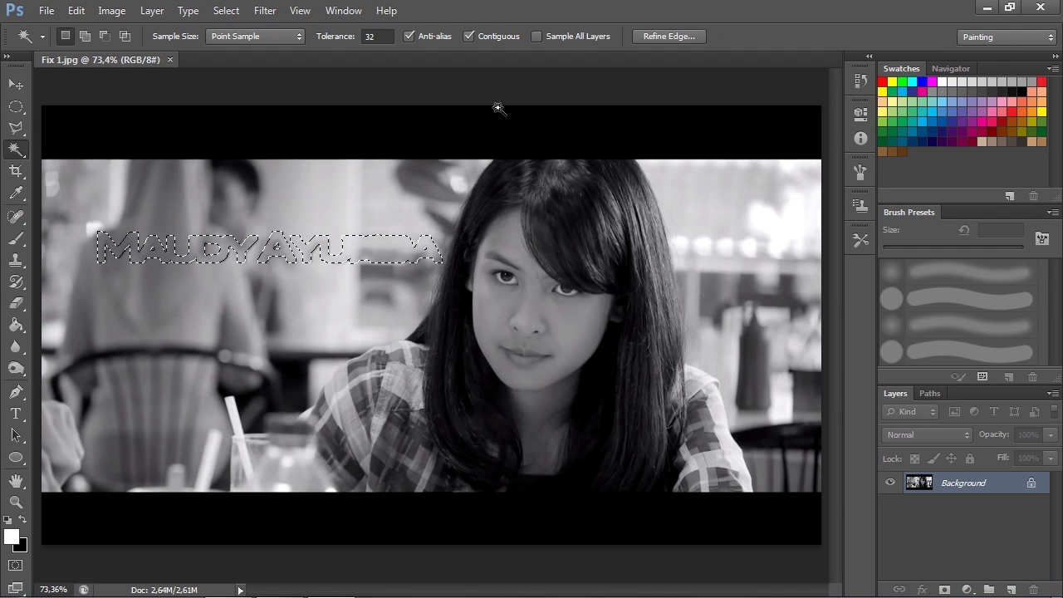
- Start a new blank document, then cancel it without creating one
click(48, 12)
click(37, 23)
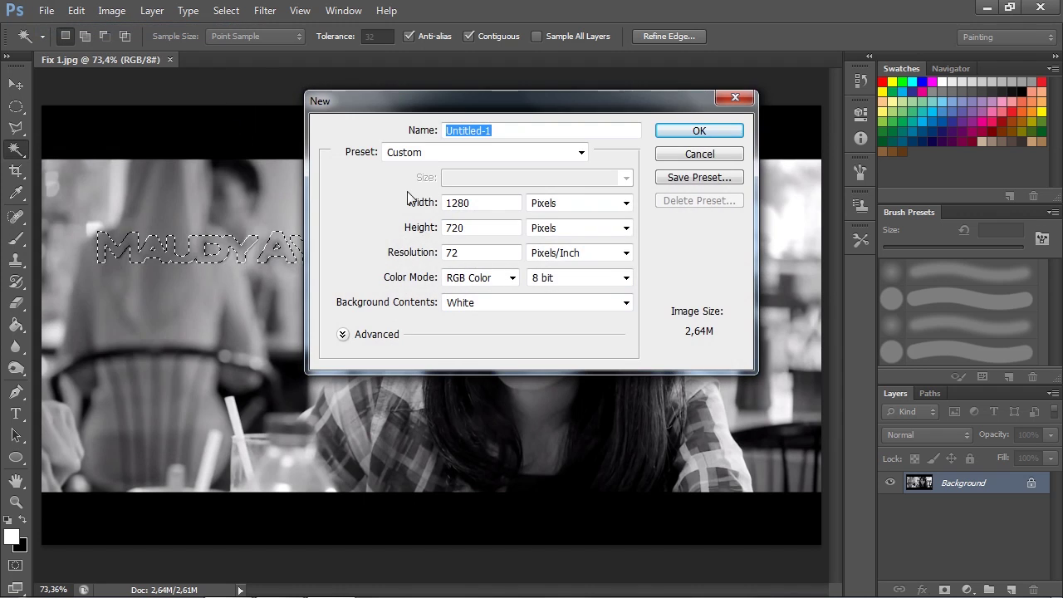
click(730, 97)
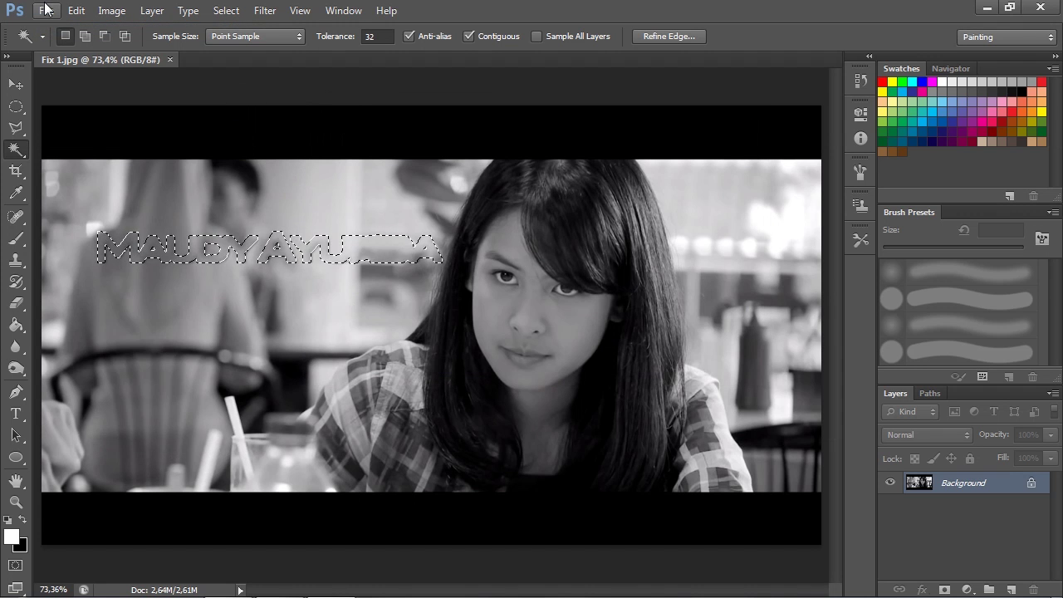
- Reopen Example Photoshop.jpg with Ctrl+O and fit it in the window
key(ctrl+o)
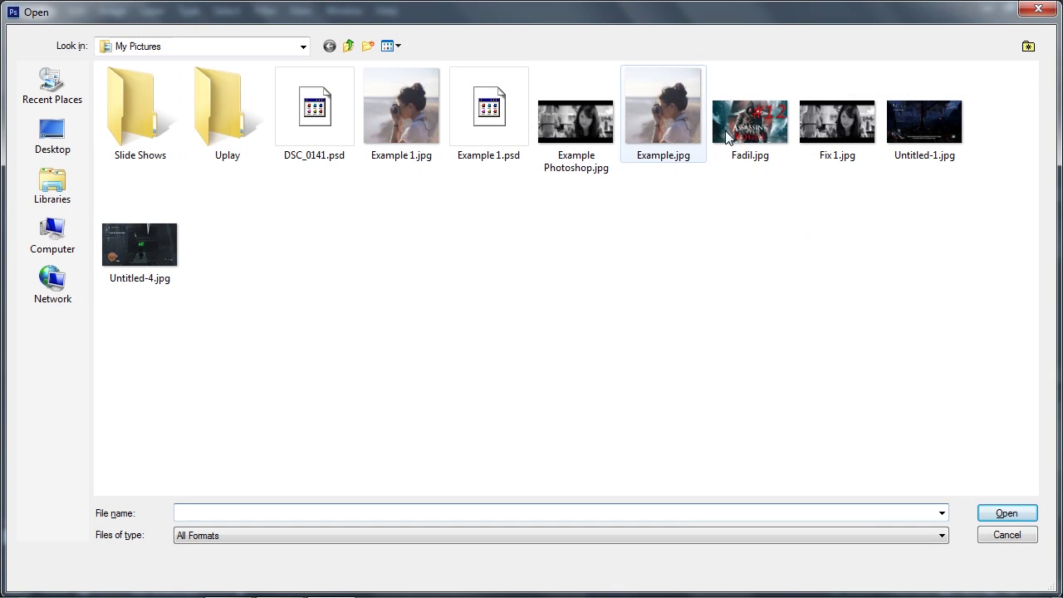
click(598, 133)
double_click(598, 133)
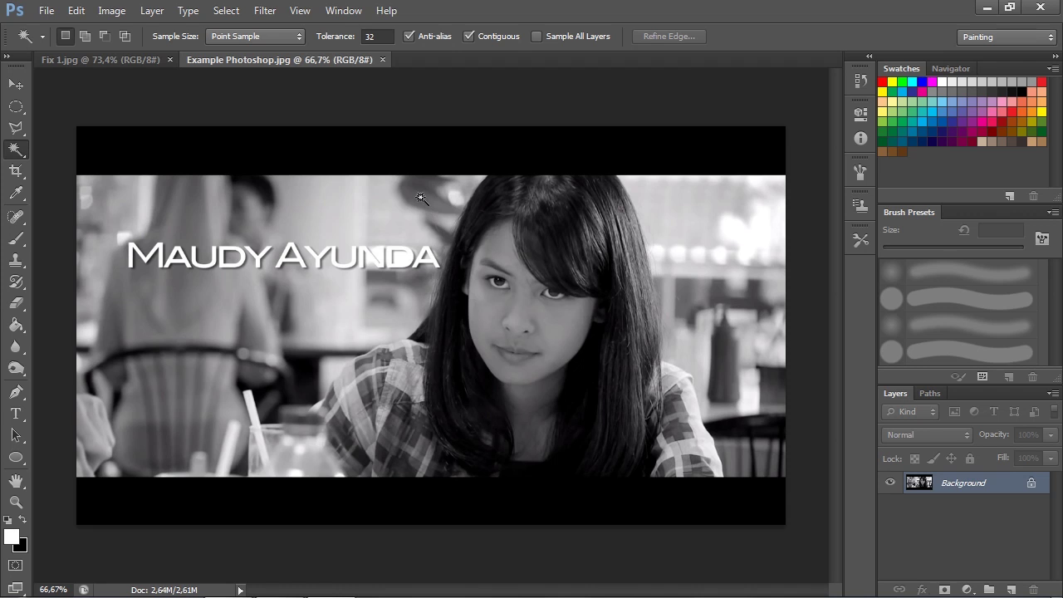
key(ctrl+0)
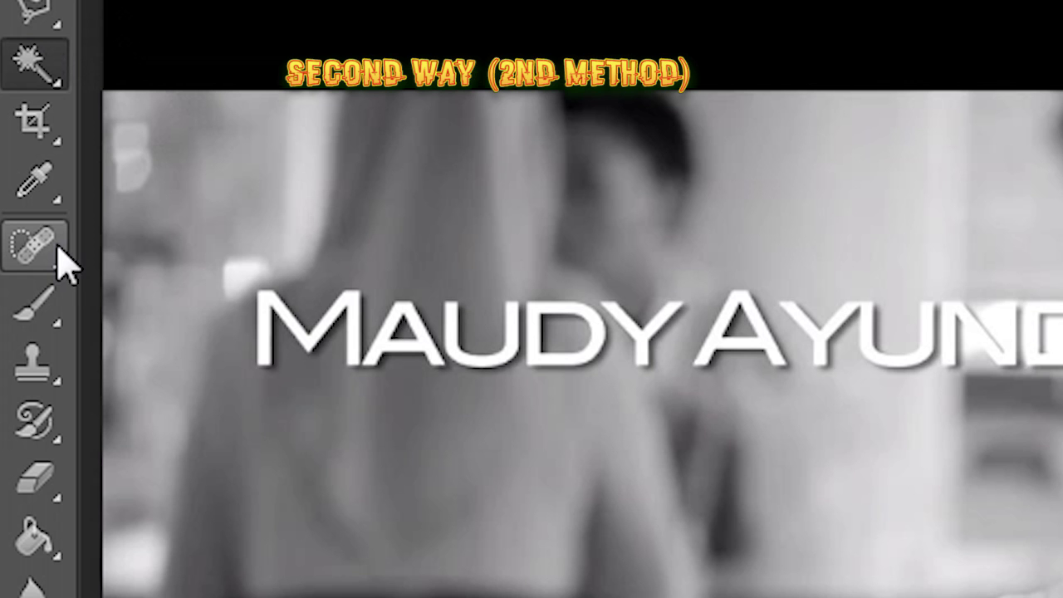
- Pick the Spot Healing Brush Tool from the healing tool group
right_click(59, 278)
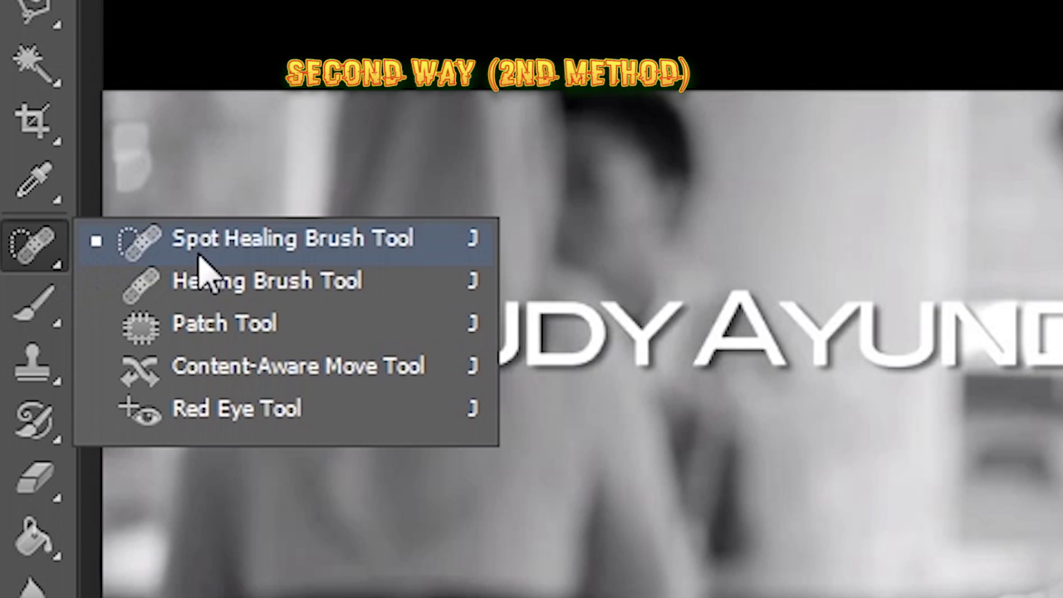
click(352, 241)
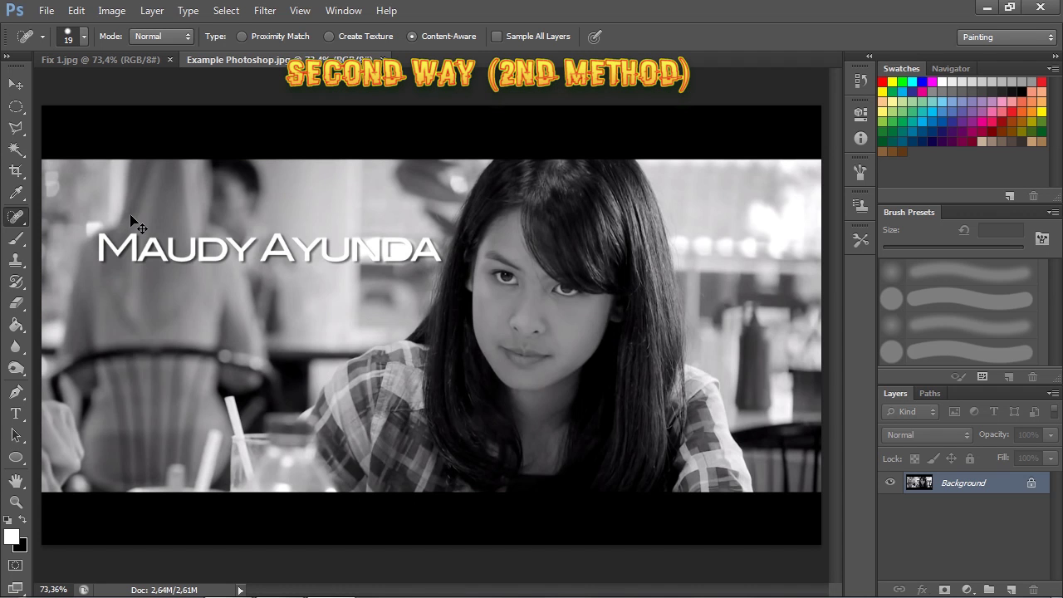
- Zoom in and heal away the AYUNDA letters with the Spot Healing Brush
key(ctrl+plus)
key(ctrl+plus)
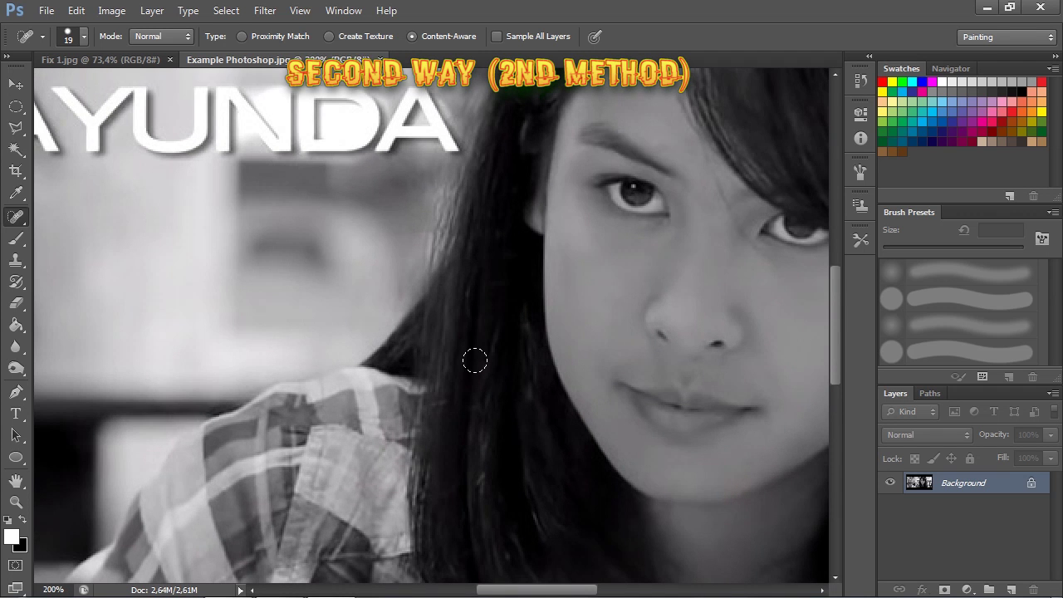
drag(566, 589, 545, 591)
drag(841, 336, 833, 292)
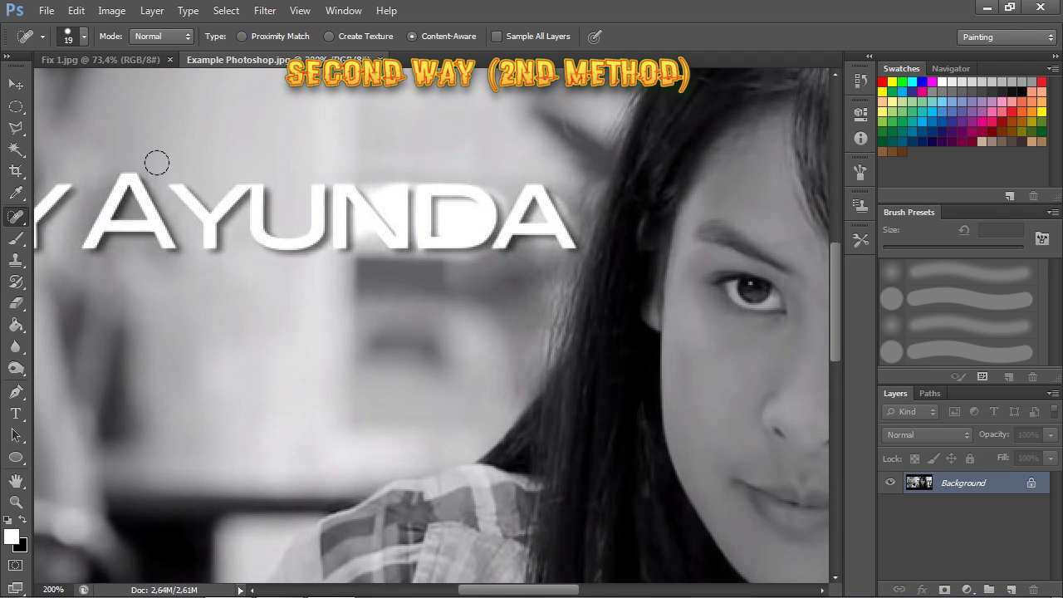
mouse_move(104, 170)
mouse_down()
mouse_move(533, 183)
mouse_move(568, 229)
mouse_move(111, 248)
mouse_move(79, 234)
mouse_move(114, 175)
mouse_move(137, 223)
mouse_move(96, 222)
mouse_move(144, 203)
mouse_move(355, 219)
mouse_move(541, 213)
mouse_up()
drag(348, 249, 569, 242)
- Heal the MAUDY letters and leftover bright spot, dark line and marks, then fit the photo
scroll(609, 325, left, 5)
mouse_move(249, 241)
mouse_down()
mouse_move(591, 189)
mouse_move(278, 224)
mouse_move(536, 240)
mouse_move(411, 244)
mouse_up()
drag(241, 154, 286, 166)
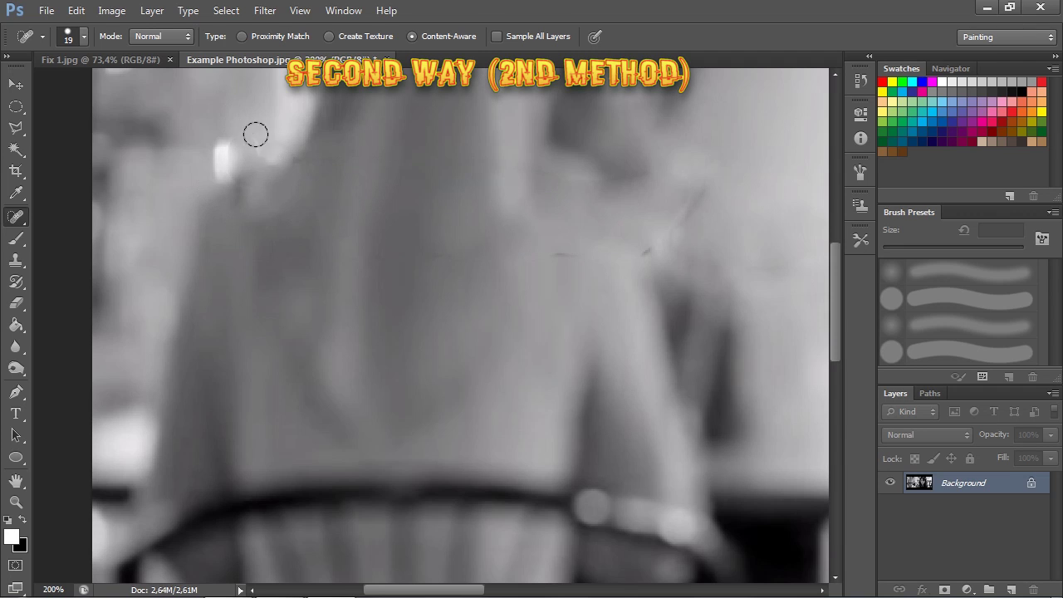
drag(255, 135, 314, 198)
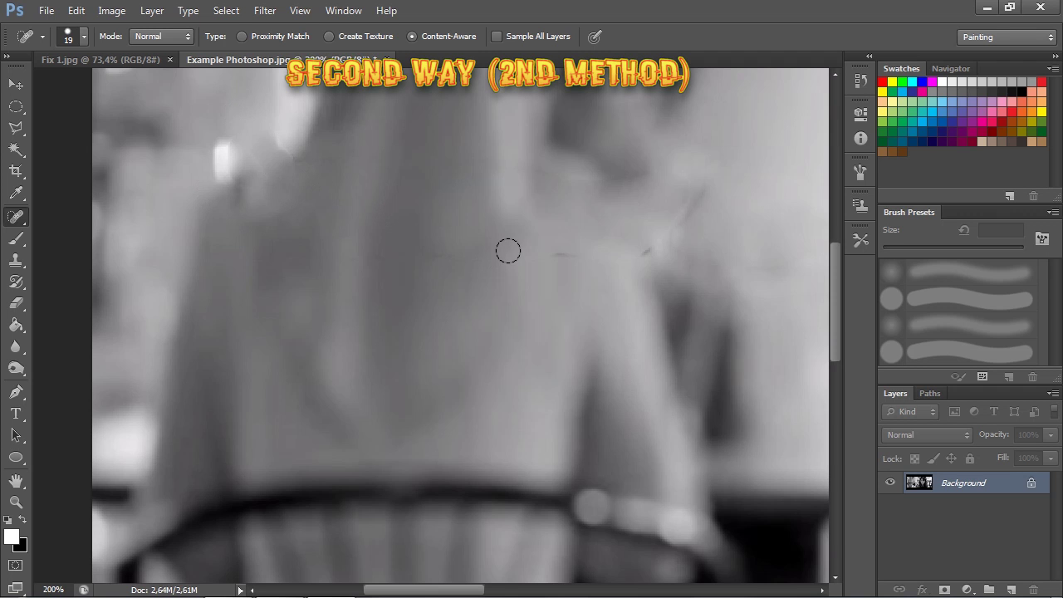
key(ctrl+0)
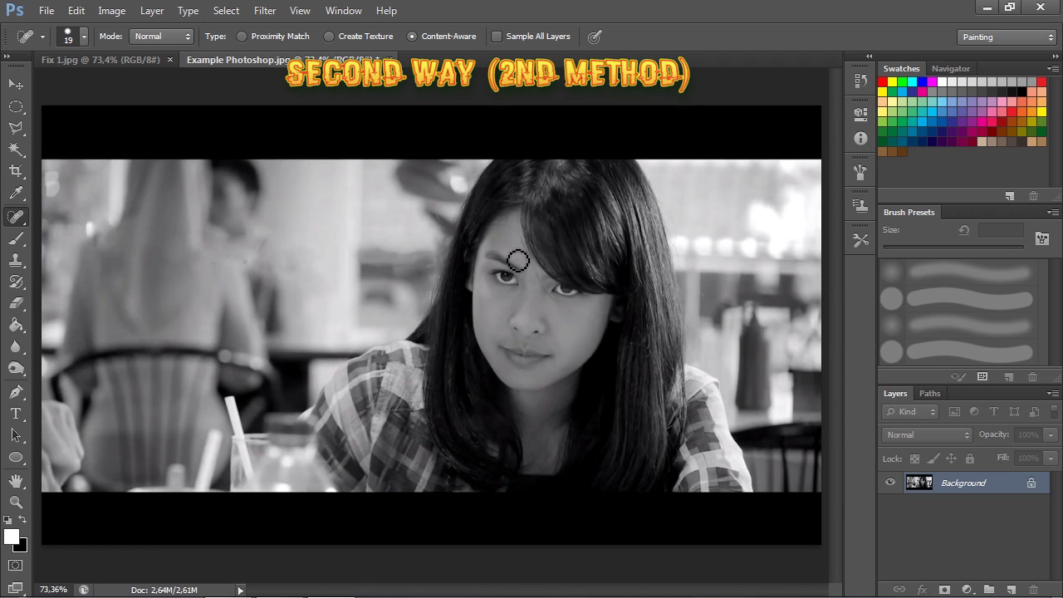
- Save the healed photo as a new JPEG named 'Fix 2' at maximum quality 12
click(43, 11)
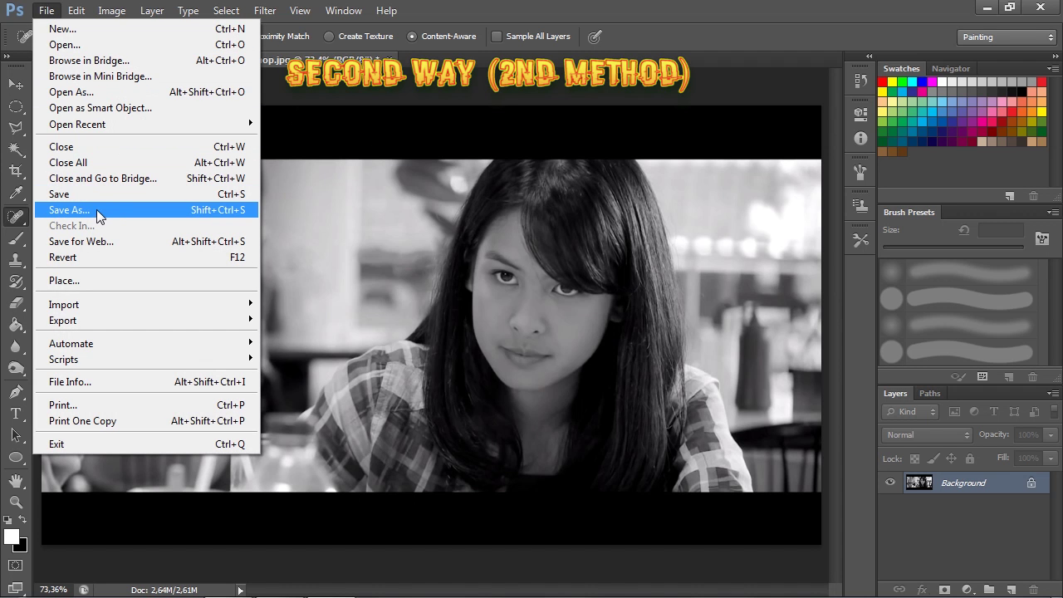
click(230, 215)
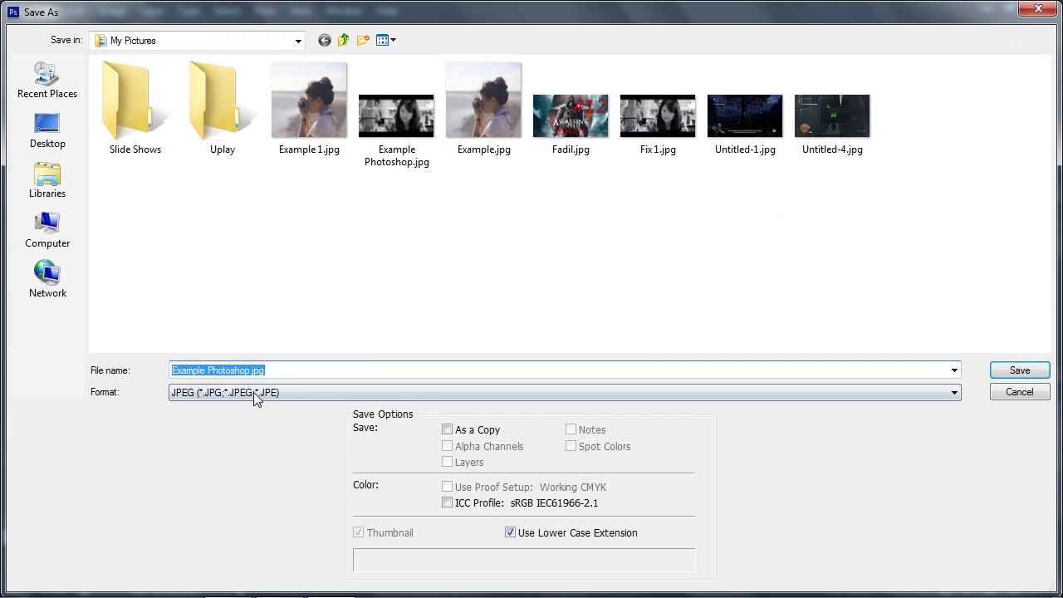
key(BackSpace)
text(Fai)
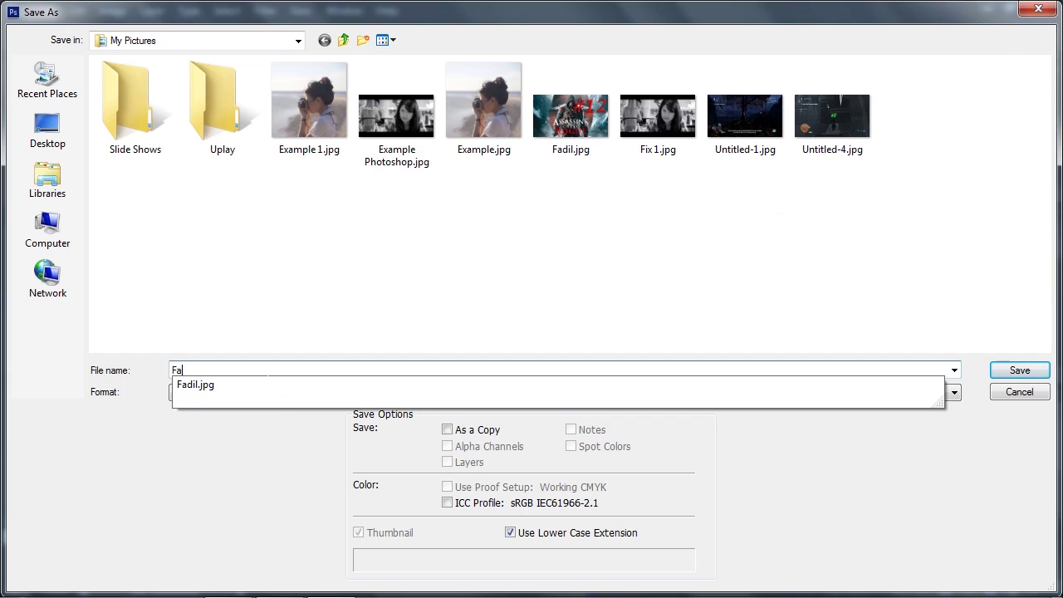
key(BackSpace)
key(BackSpace)
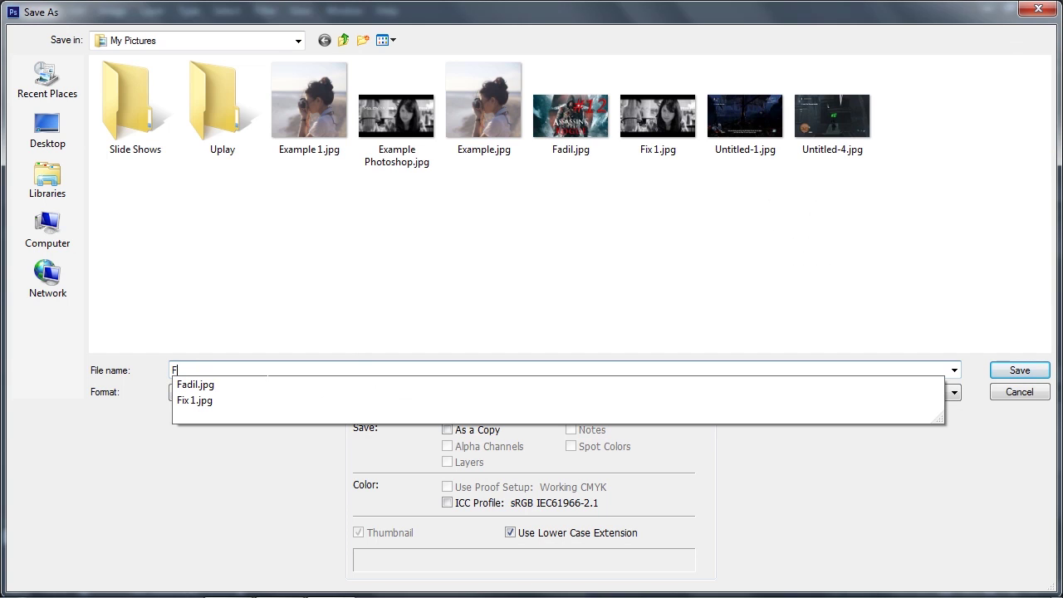
text(ix 2)
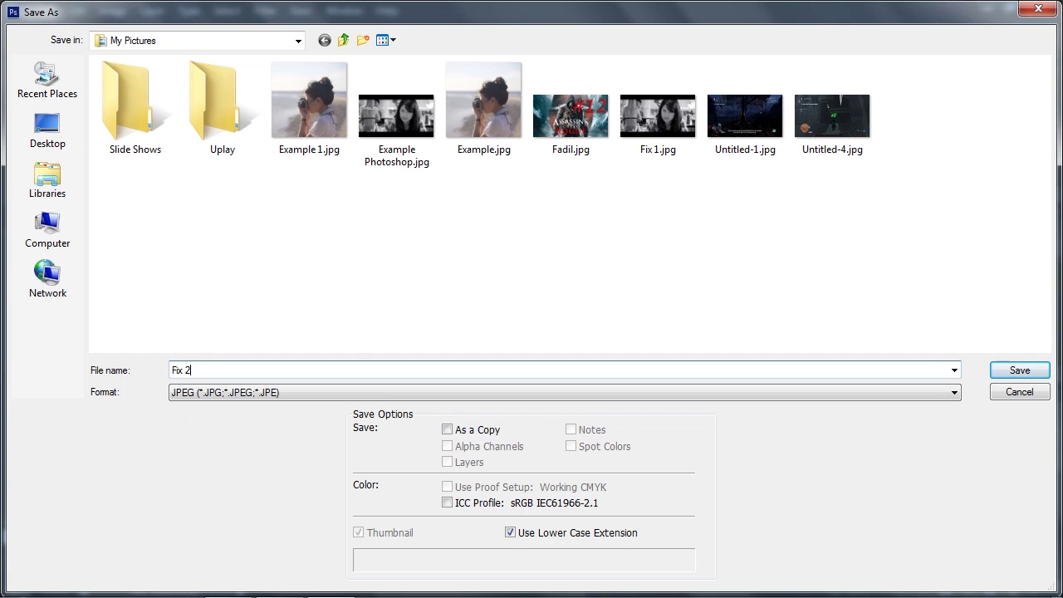
click(1030, 371)
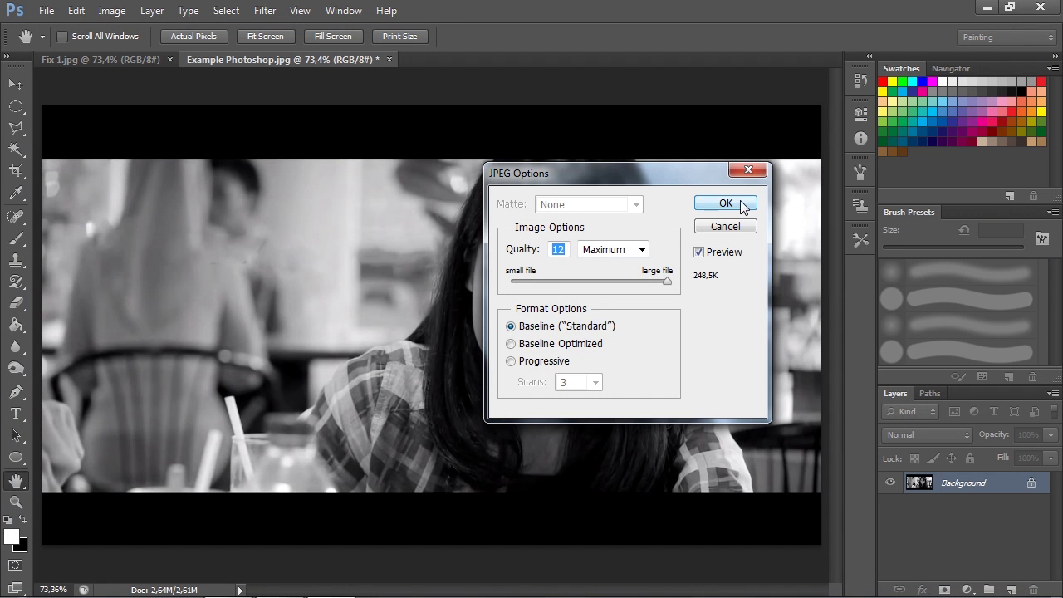
click(744, 203)
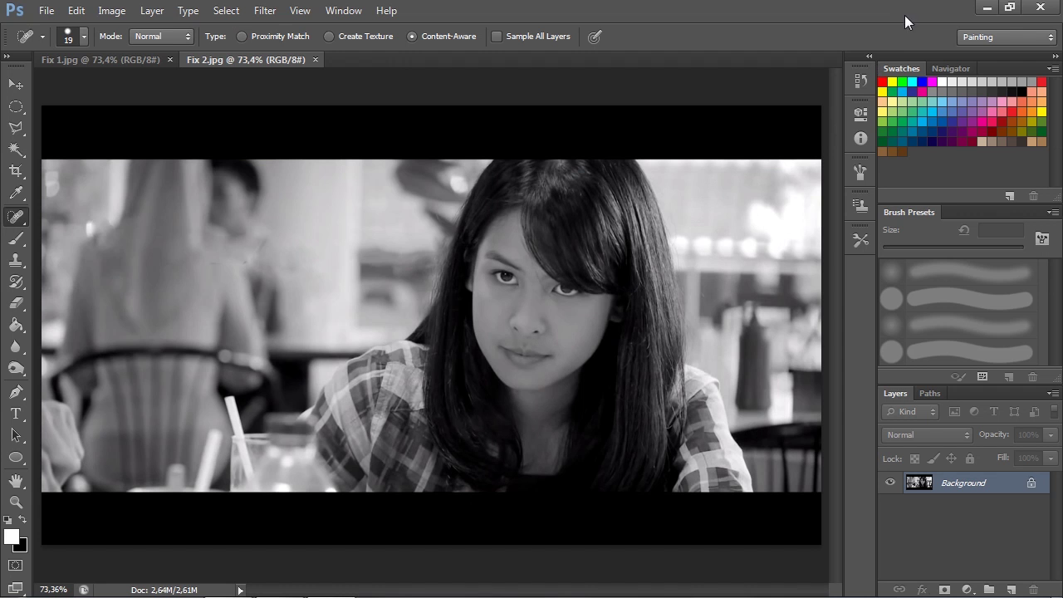
- In Explorer's Pictures library, check the details of Fix 1.jpg and Fix 2.jpg
mouse_move(124, 591)
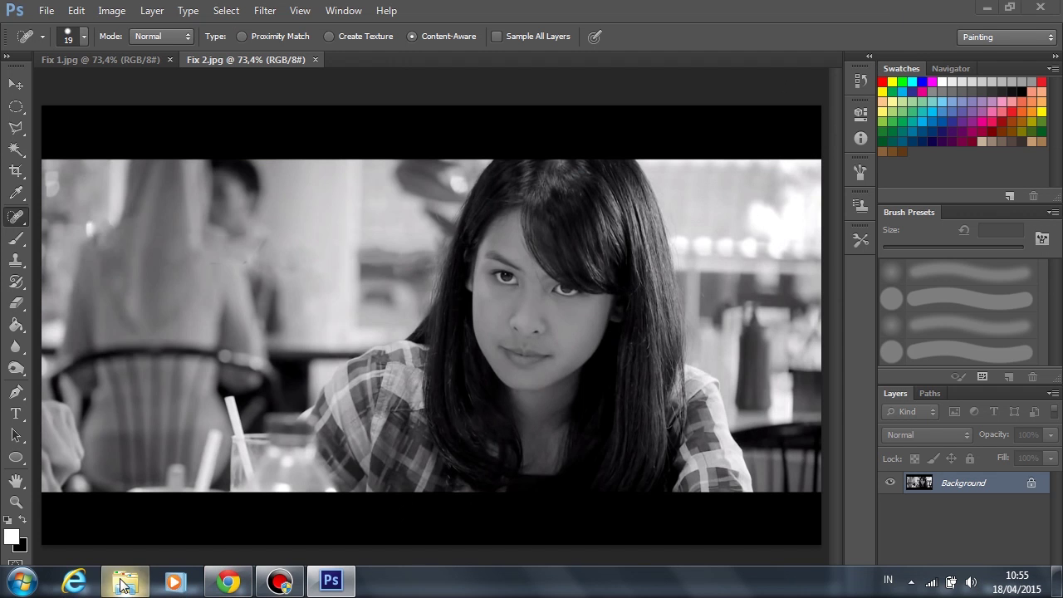
click(125, 581)
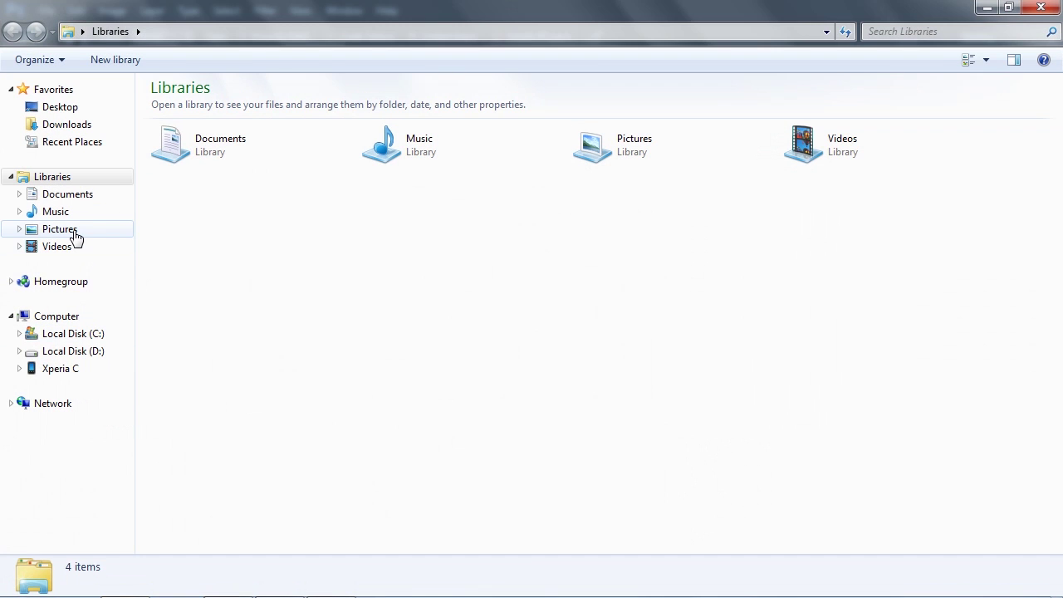
click(73, 236)
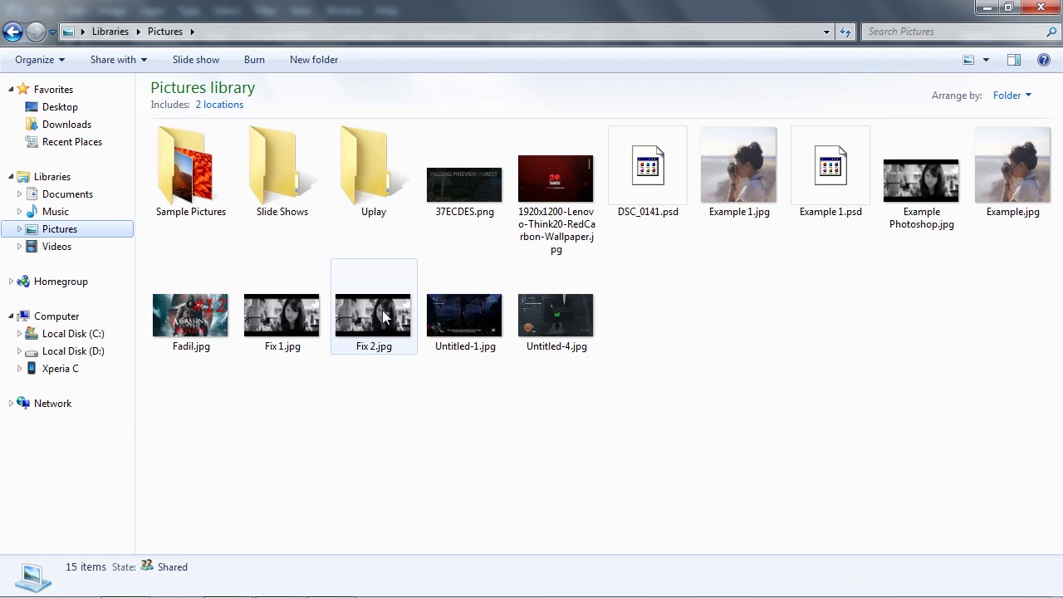
click(277, 327)
click(362, 328)
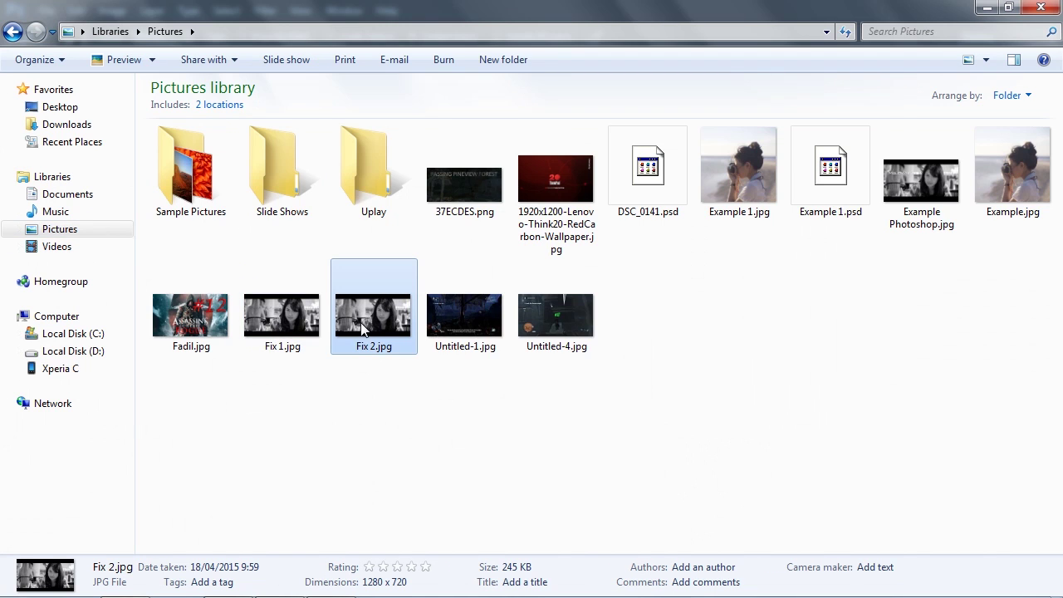